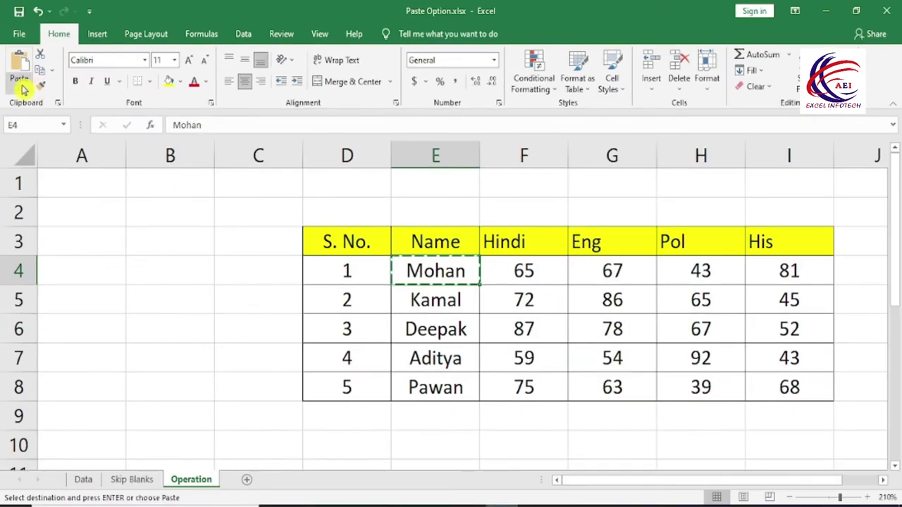
# - Dismiss the paste options, select the marks table D3:I8 and preview fonts in the Font list
pyautogui.click(20, 87)
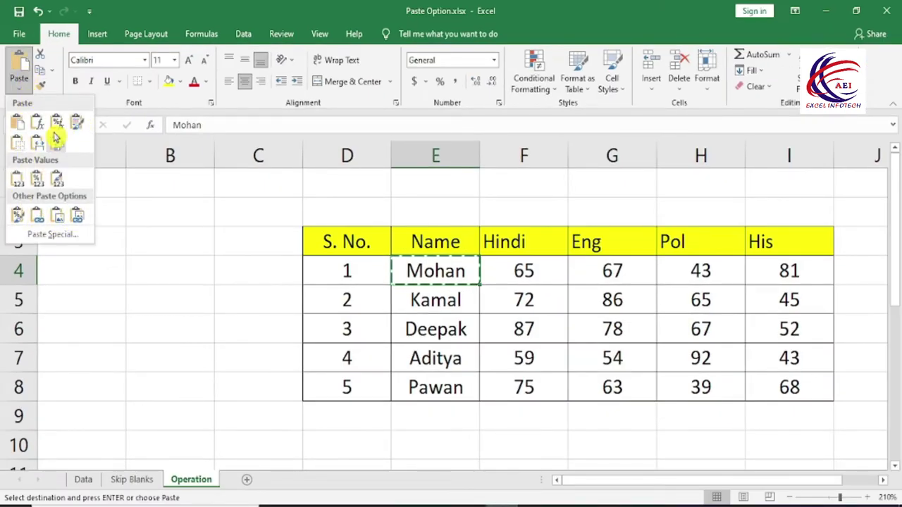
pyautogui.click(59, 140)
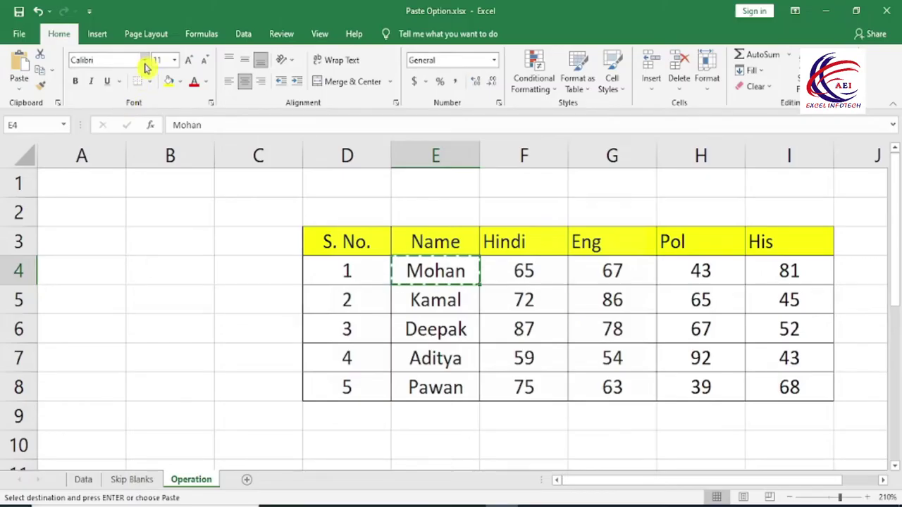
pyautogui.moveTo(345, 242); pyautogui.dragTo(792, 394)
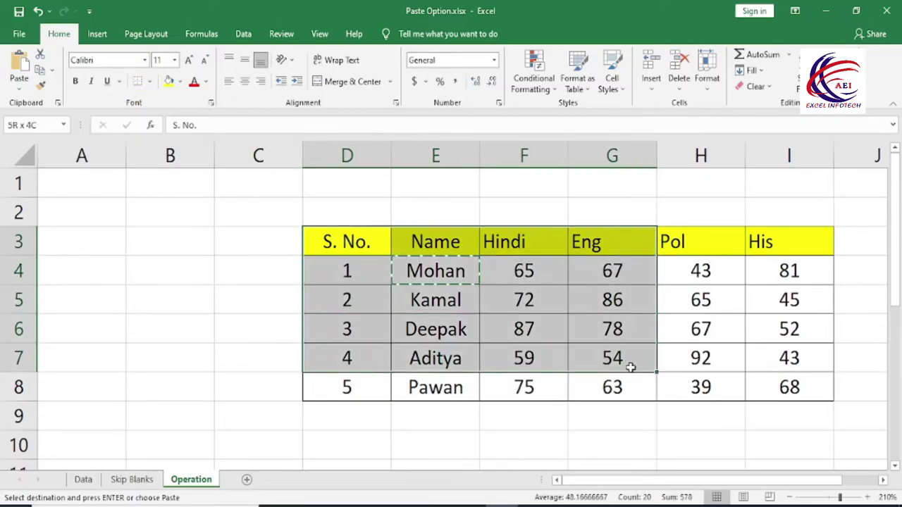
pyautogui.click(144, 61)
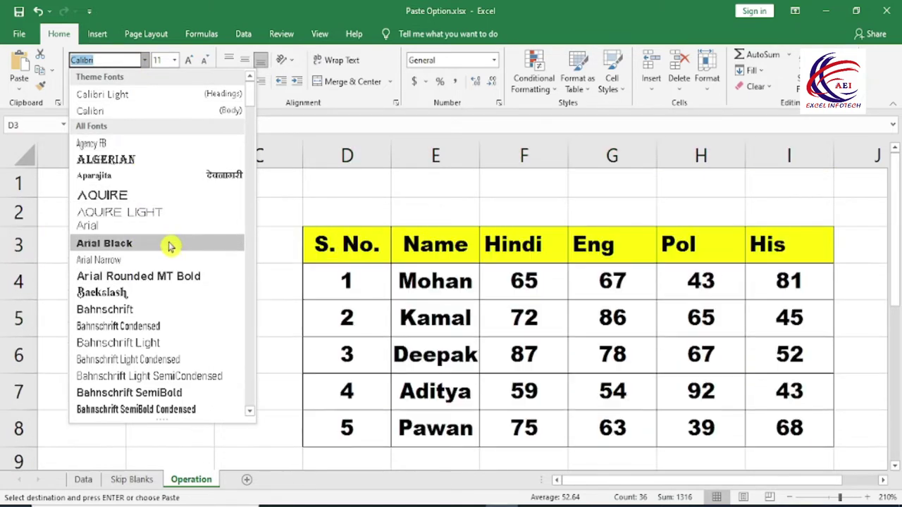
pyautogui.scroll(-5, 240, 282)
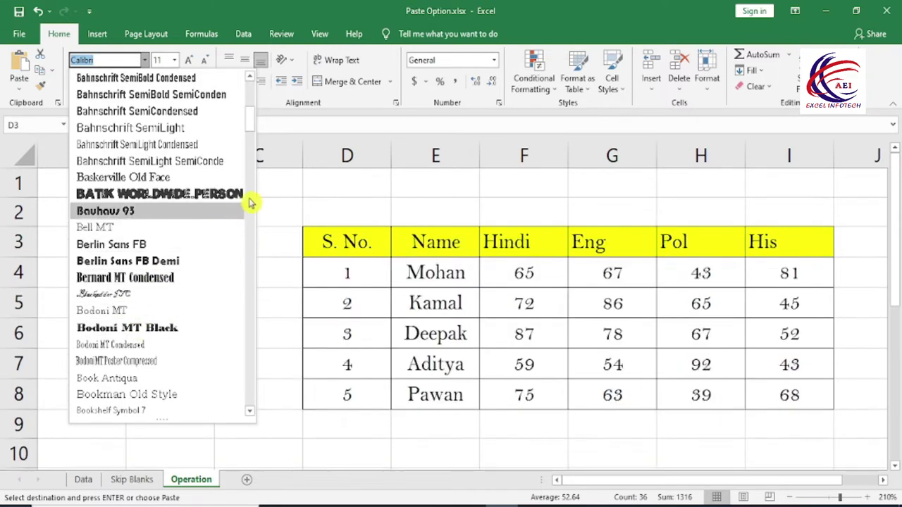
pyautogui.moveTo(252, 124); pyautogui.dragTo(251, 90)
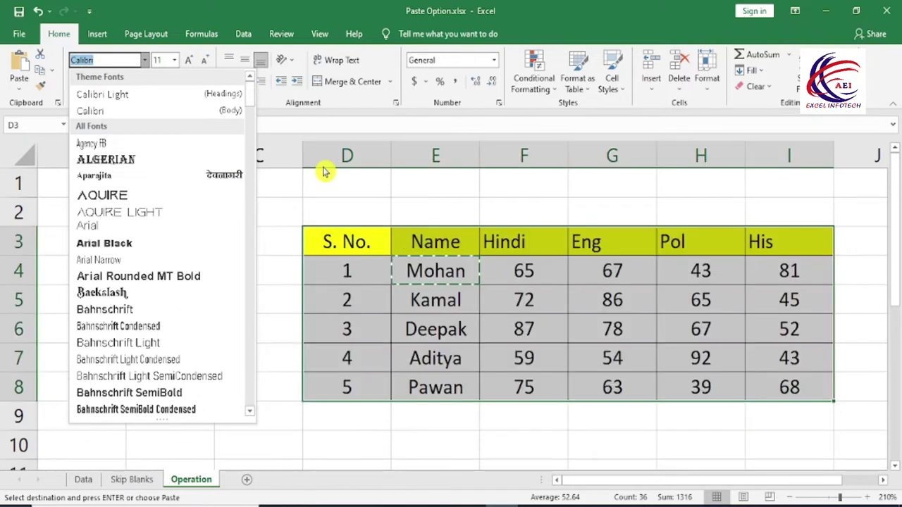
# - Set the table text to size 12, step it up to 18, then back down to 14
pyautogui.click(176, 61)
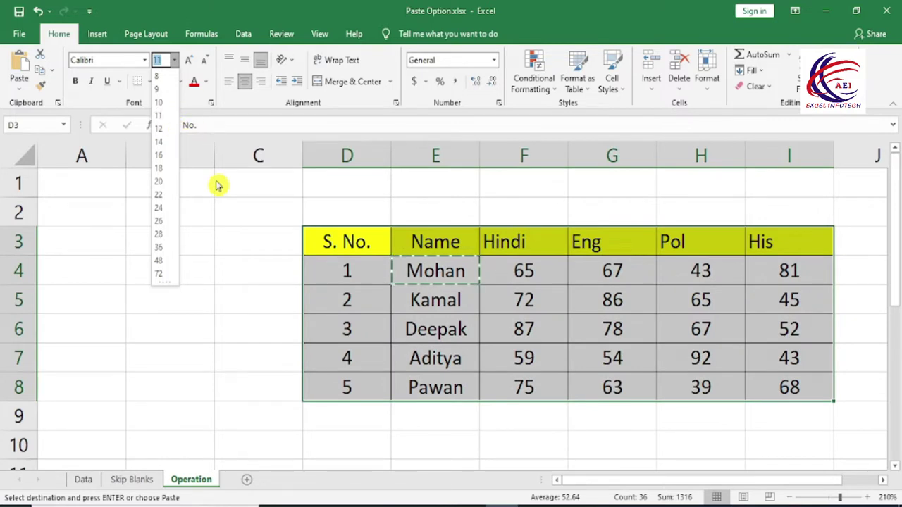
pyautogui.click(188, 61)
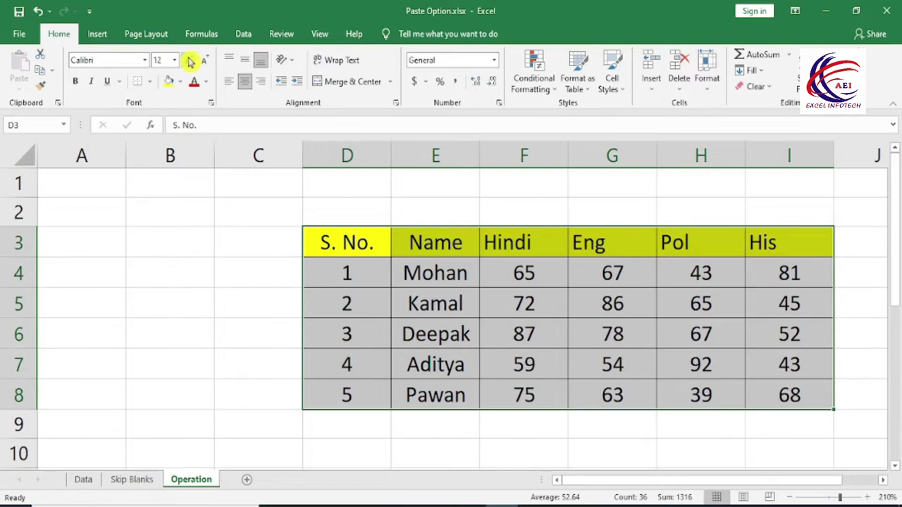
pyautogui.click(189, 61)
pyautogui.click(189, 60)
pyautogui.click(189, 61)
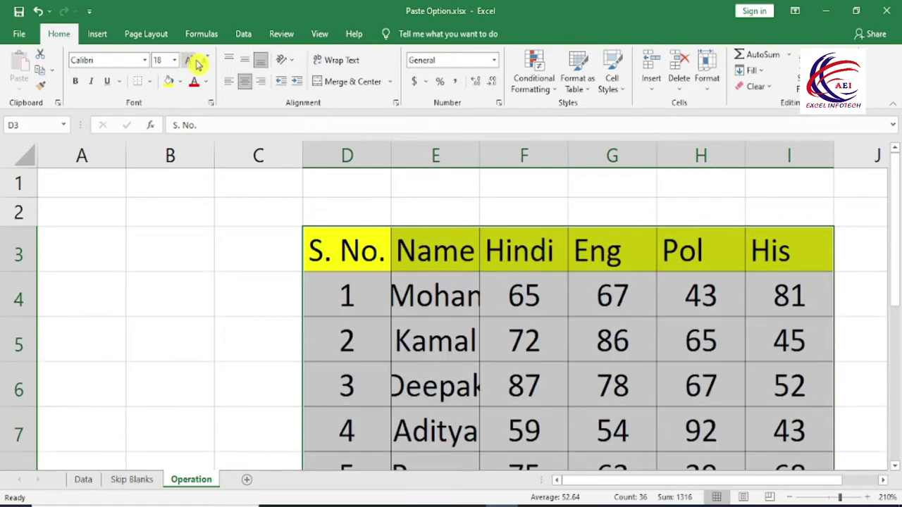
pyautogui.click(203, 61)
pyautogui.click(204, 61)
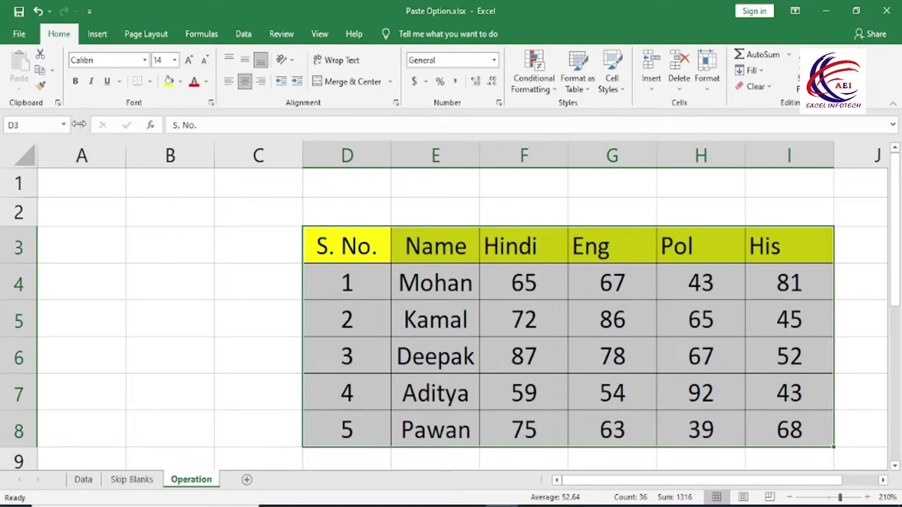
pyautogui.click(221, 298)
pyautogui.moveTo(302, 248); pyautogui.dragTo(801, 239)
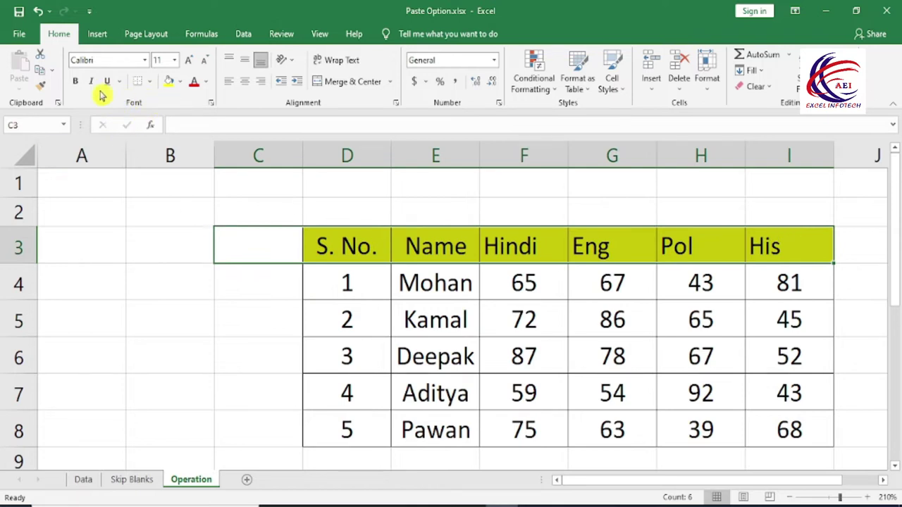
pyautogui.click(74, 82)
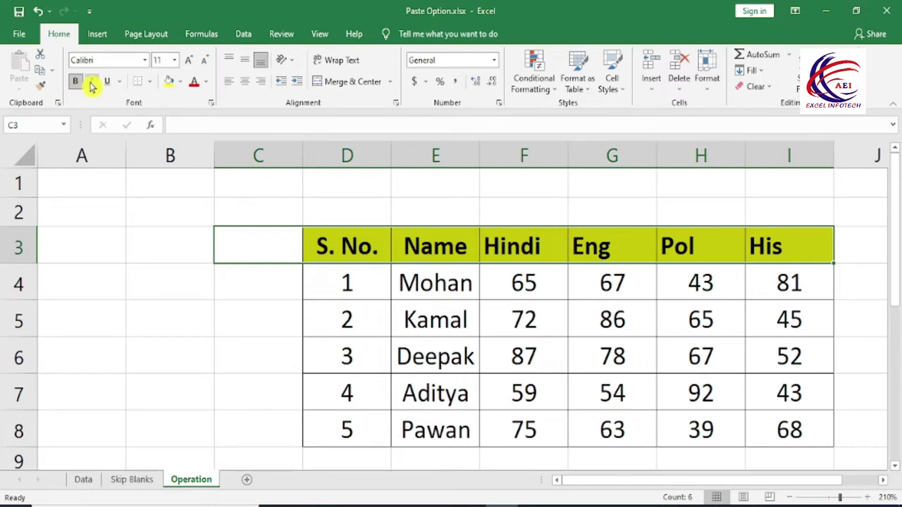
pyautogui.click(91, 82)
pyautogui.click(92, 82)
pyautogui.click(91, 82)
pyautogui.click(91, 82)
pyautogui.click(107, 82)
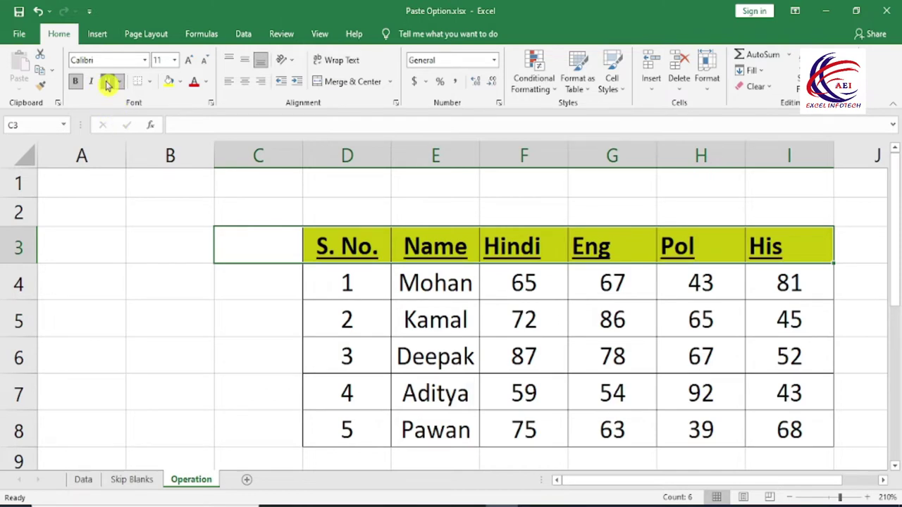
pyautogui.click(107, 81)
pyautogui.click(107, 82)
pyautogui.click(120, 83)
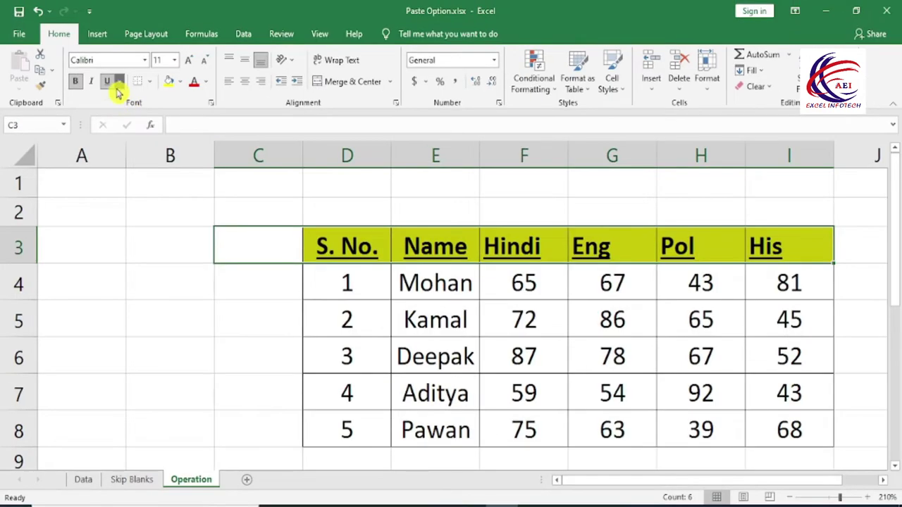
pyautogui.click(120, 83)
pyautogui.click(124, 114)
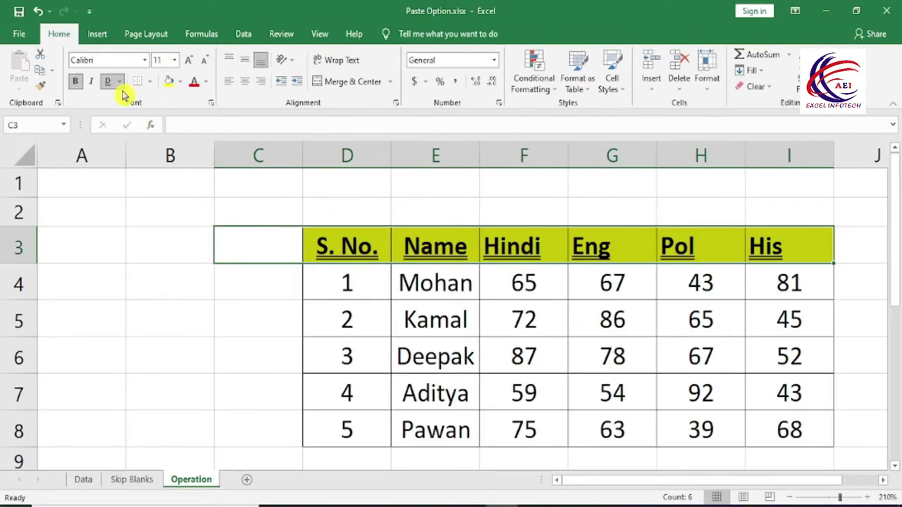
pyautogui.click(121, 83)
pyautogui.click(118, 93)
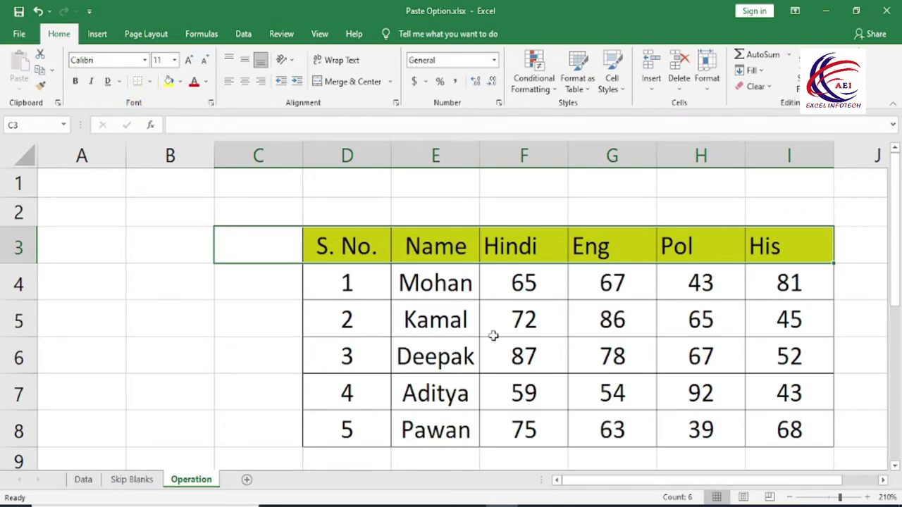
# - Enter 54654 in A5 and 564 in A6
pyautogui.click(111, 304)
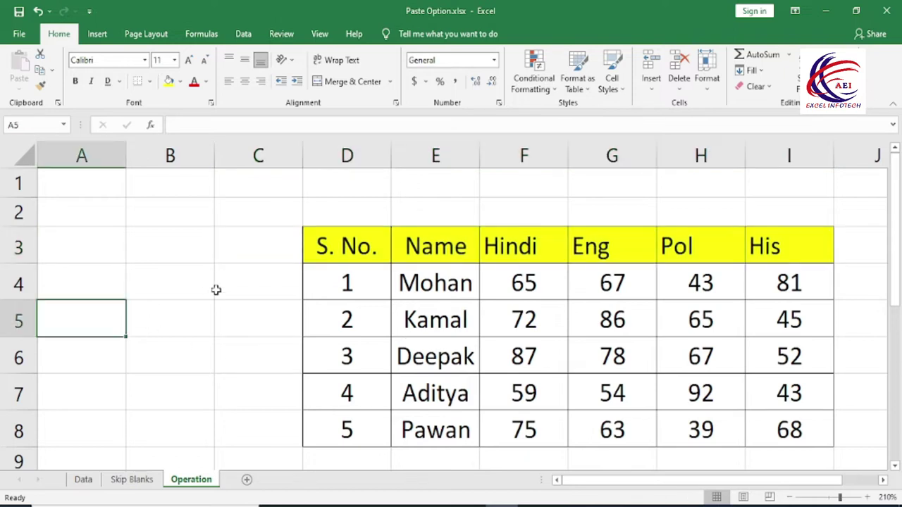
pyautogui.write('54654')
pyautogui.press('Return')
pyautogui.write('564')
pyautogui.press('Return')
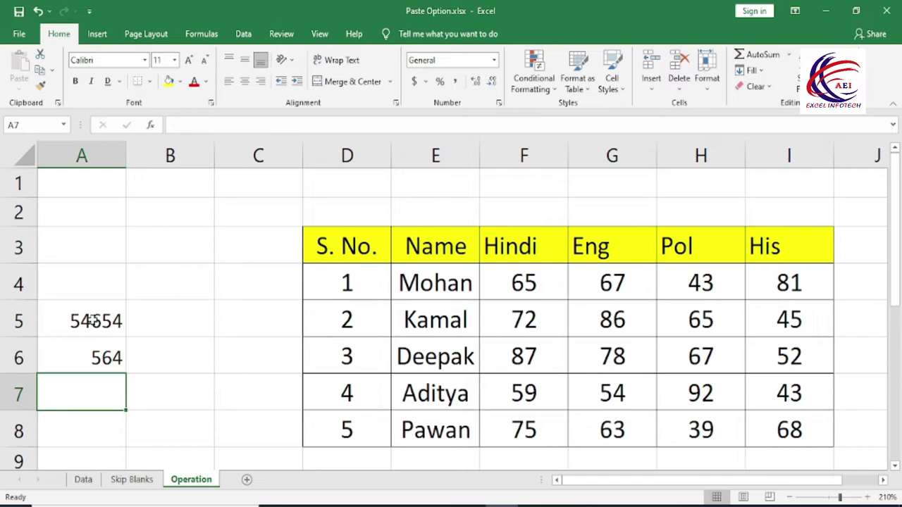
# - Give A5:A6 a bottom border, then replace it with All Borders
pyautogui.moveTo(96, 318); pyautogui.dragTo(101, 352)
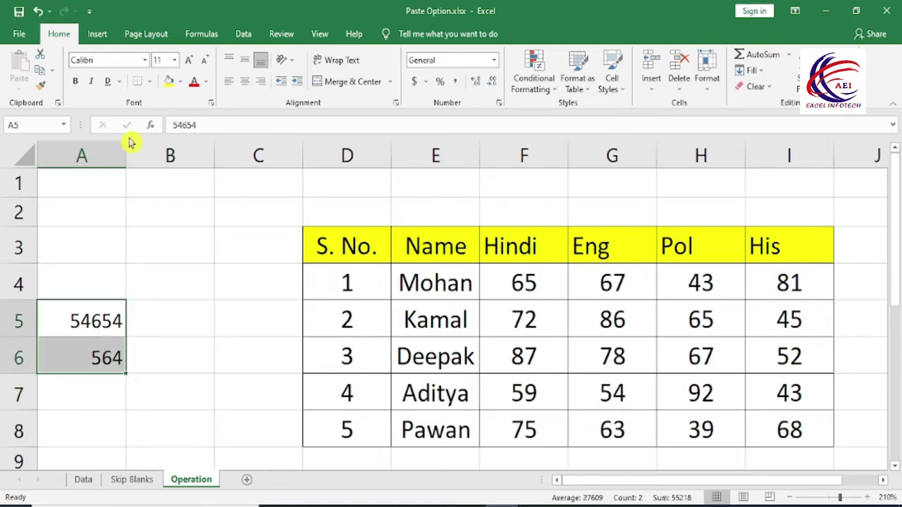
pyautogui.click(150, 85)
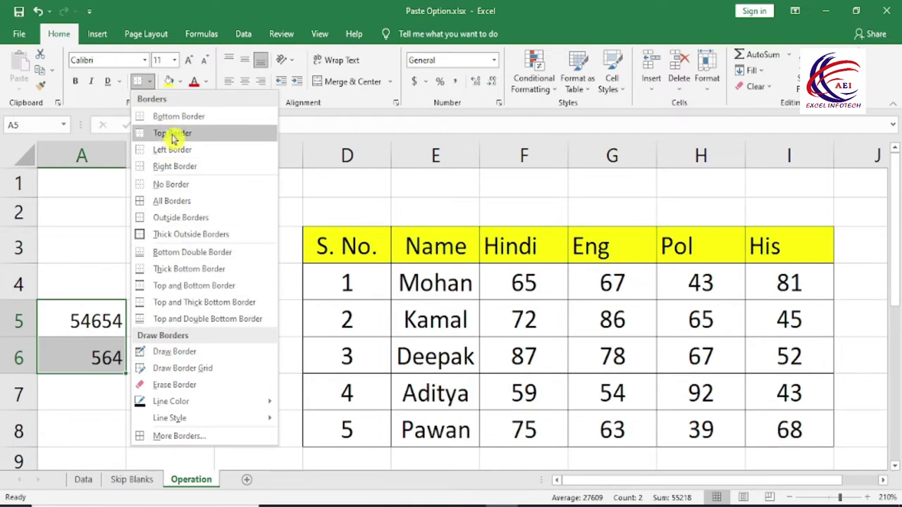
pyautogui.click(200, 117)
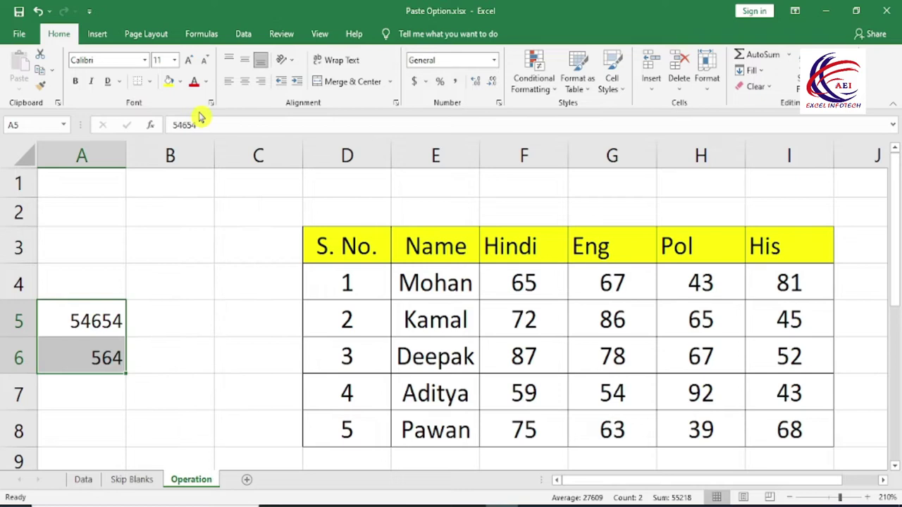
pyautogui.click(151, 289)
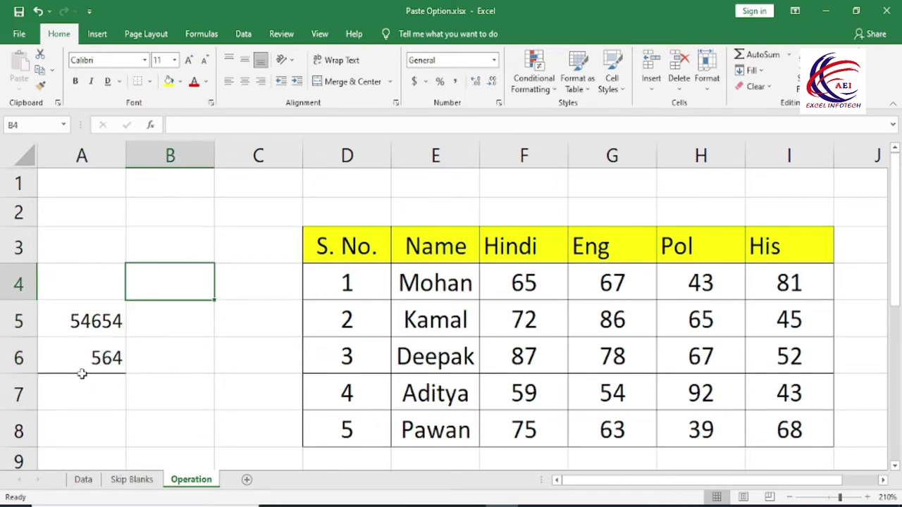
pyautogui.moveTo(83, 322); pyautogui.dragTo(77, 352)
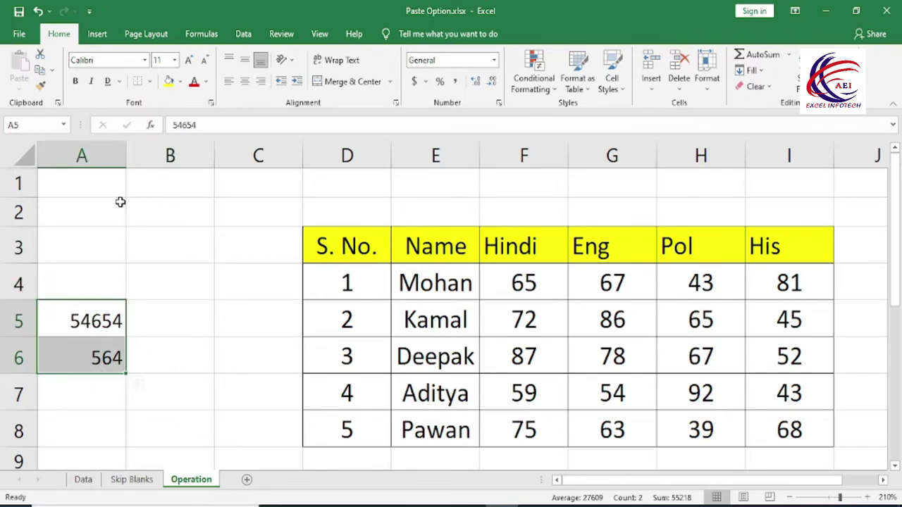
pyautogui.click(149, 81)
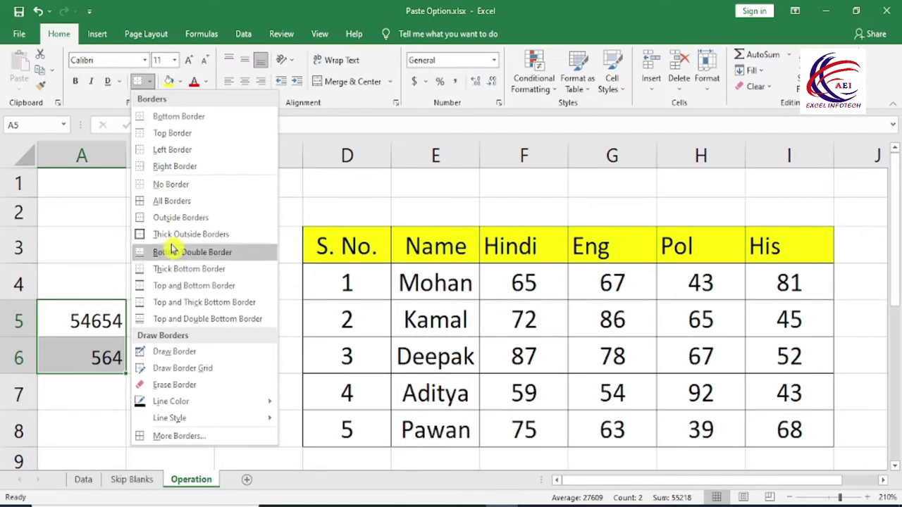
pyautogui.click(187, 201)
pyautogui.click(143, 326)
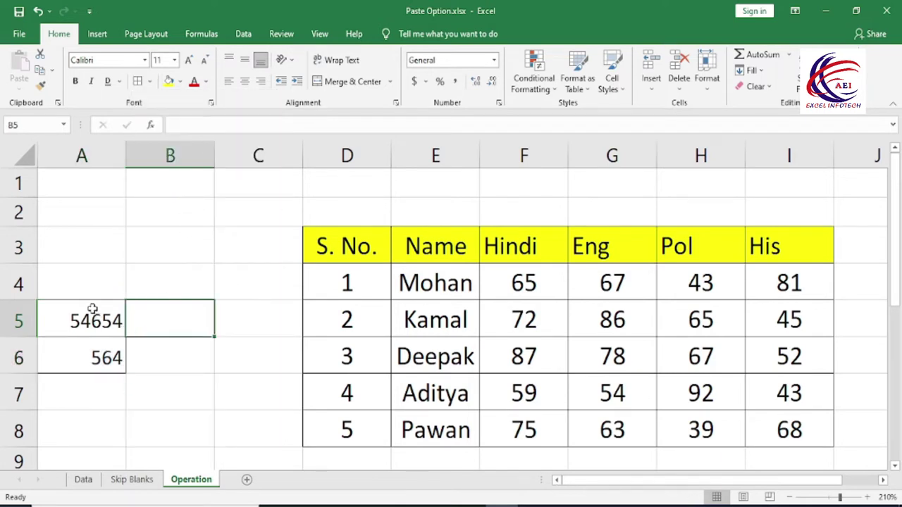
pyautogui.moveTo(92, 308); pyautogui.dragTo(97, 357)
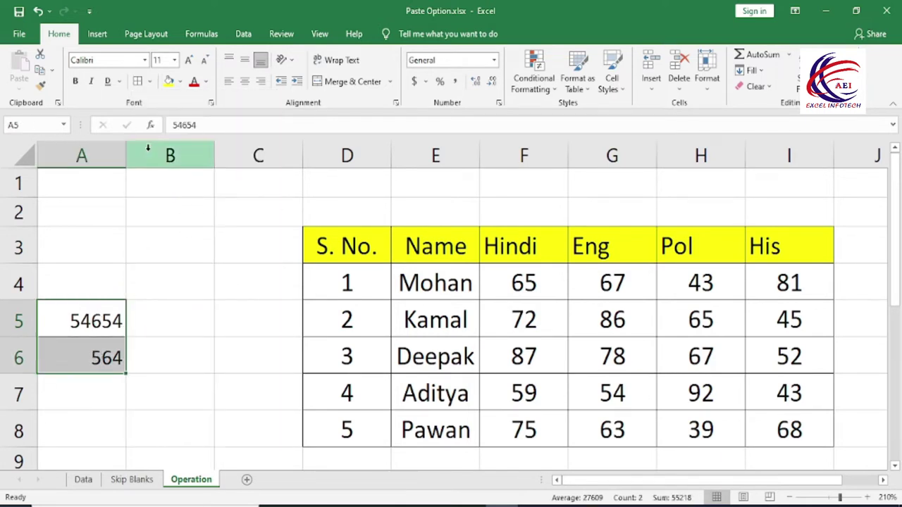
# - Draw a diagonal and outline in B2:B3 with Draw Border, then erase them with Erase Border
pyautogui.click(149, 81)
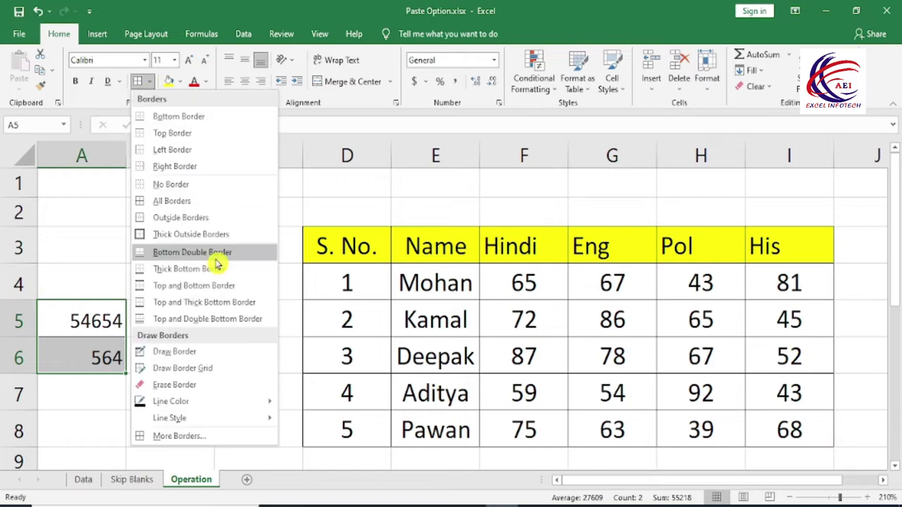
pyautogui.click(189, 350)
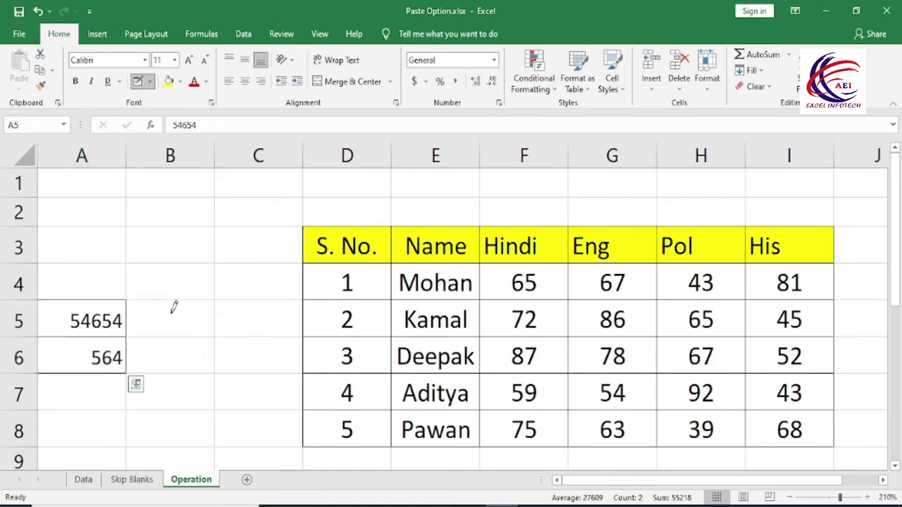
pyautogui.moveTo(171, 244); pyautogui.dragTo(199, 250)
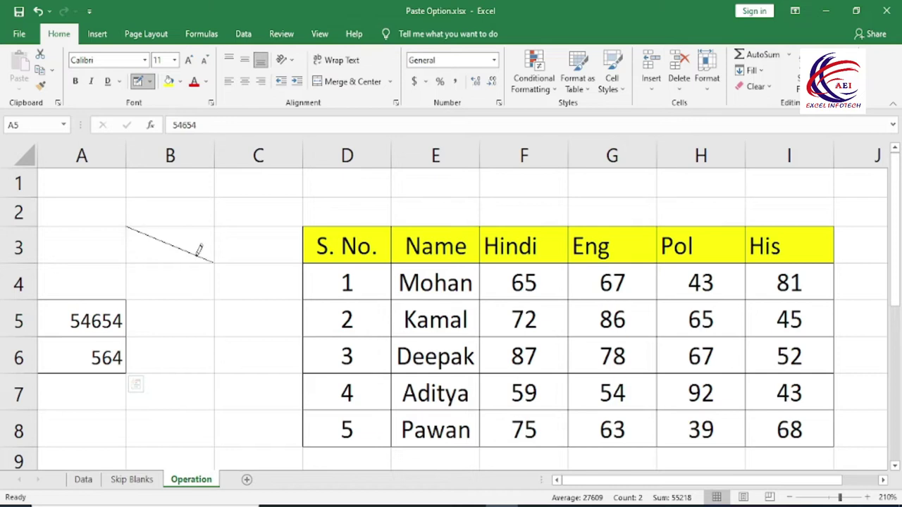
pyautogui.moveTo(196, 203); pyautogui.dragTo(169, 243)
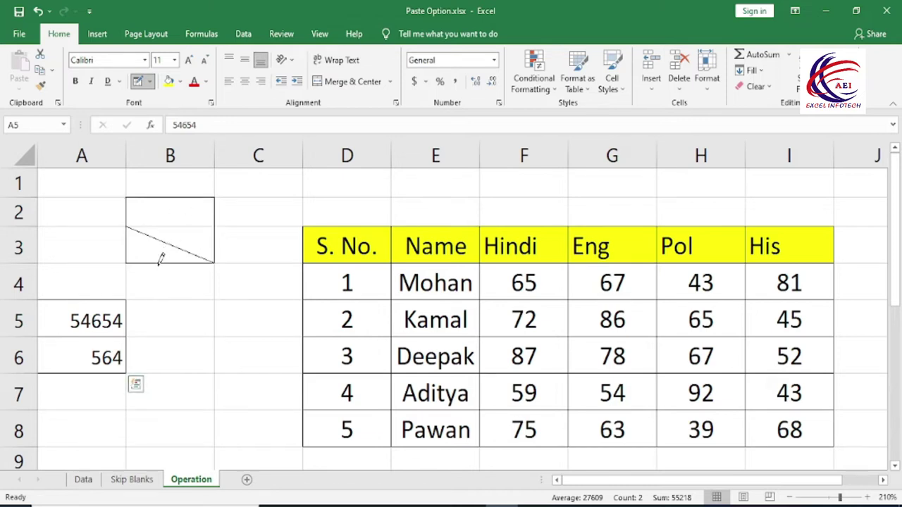
pyautogui.click(150, 81)
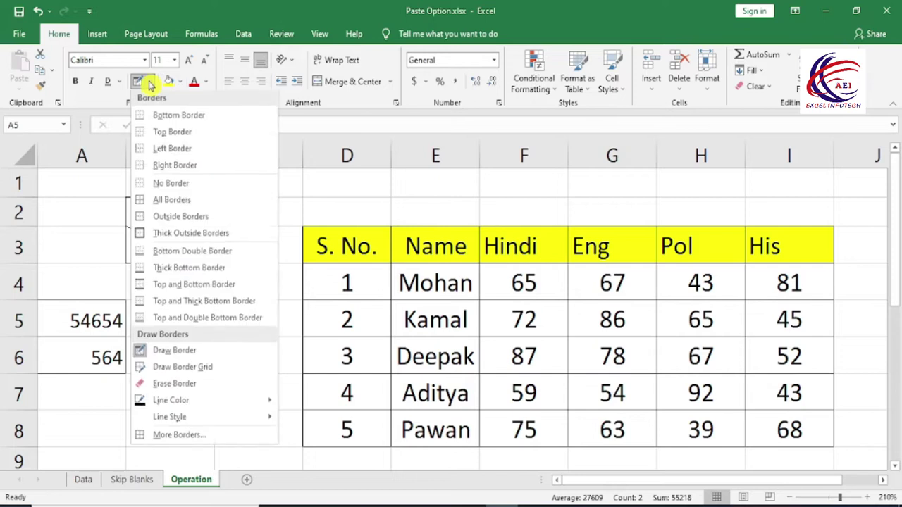
pyautogui.click(174, 385)
pyautogui.moveTo(197, 214); pyautogui.dragTo(169, 240)
pyautogui.click(164, 247)
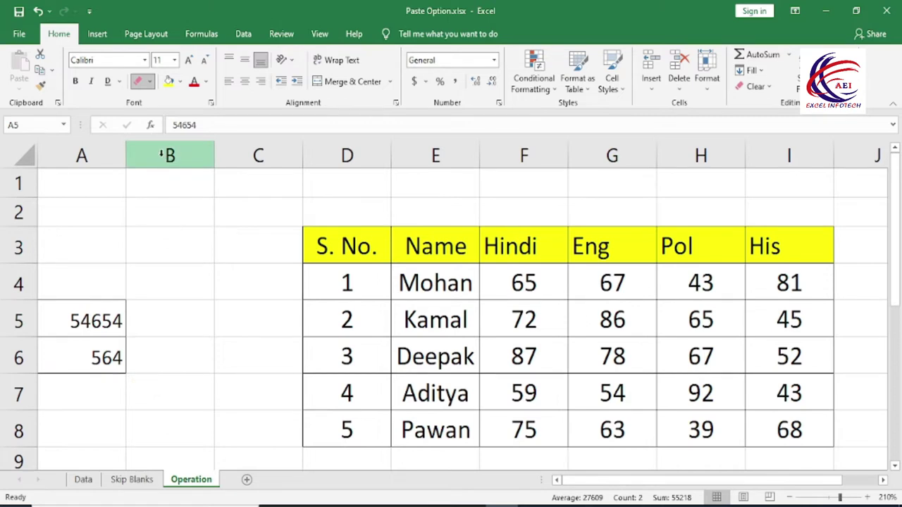
# - Draw full border grids over A2:C5 and B19:F24 with Draw Border Grid
pyautogui.click(149, 81)
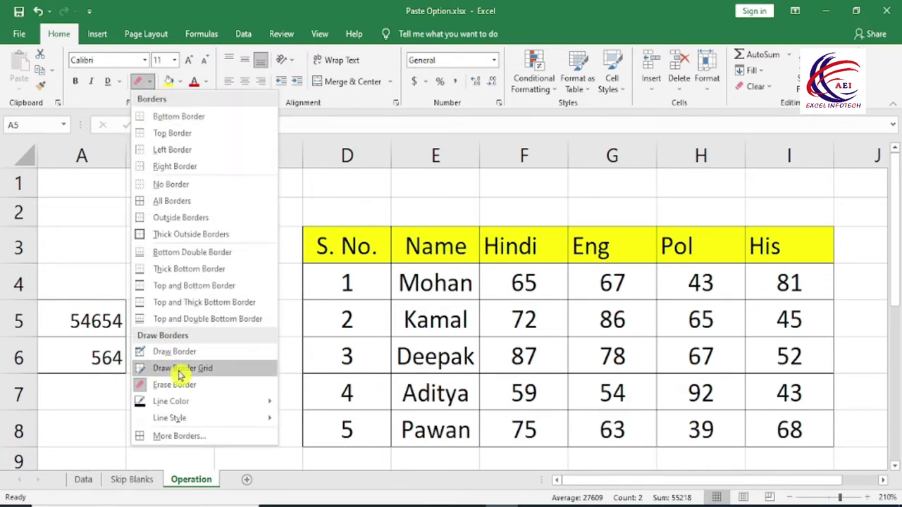
pyautogui.click(218, 368)
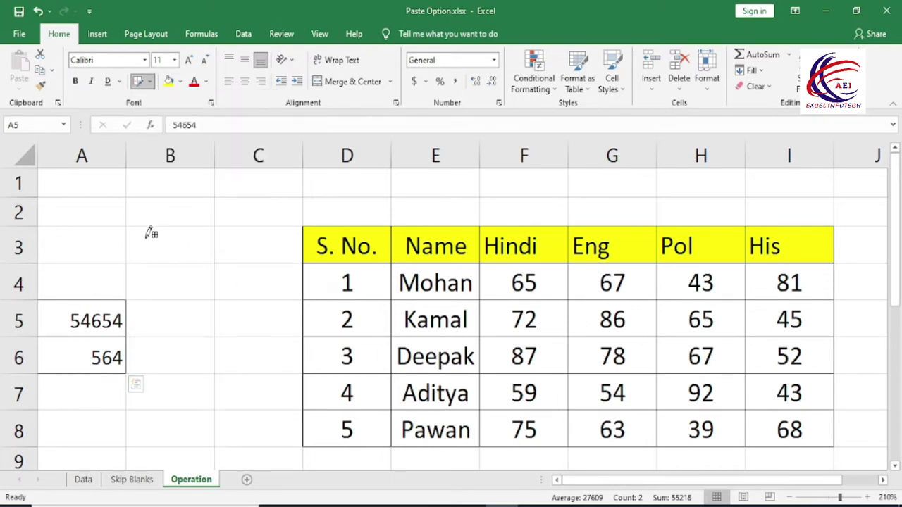
pyautogui.moveTo(177, 249)
pyautogui.mouseDown()
pyautogui.moveTo(186, 258)
pyautogui.moveTo(195, 231)
pyautogui.moveTo(121, 207)
pyautogui.mouseUp()
pyautogui.moveTo(220, 295)
pyautogui.mouseDown()
pyautogui.moveTo(252, 316)
pyautogui.moveTo(205, 356)
pyautogui.mouseUp()
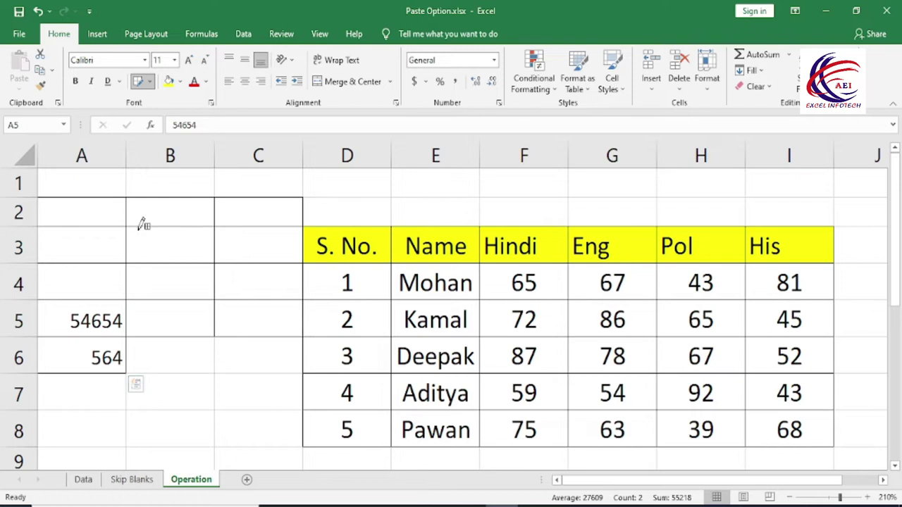
pyautogui.scroll(-2, 258, 381)
pyautogui.scroll(-3, 257, 378)
pyautogui.moveTo(182, 258)
pyautogui.mouseDown()
pyautogui.moveTo(303, 328)
pyautogui.moveTo(515, 399)
pyautogui.moveTo(525, 413)
pyautogui.mouseUp()
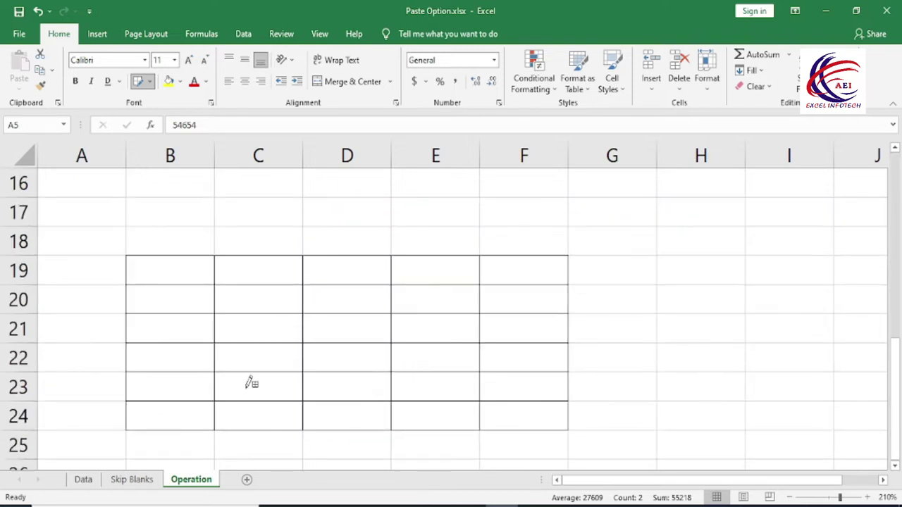
pyautogui.click(149, 82)
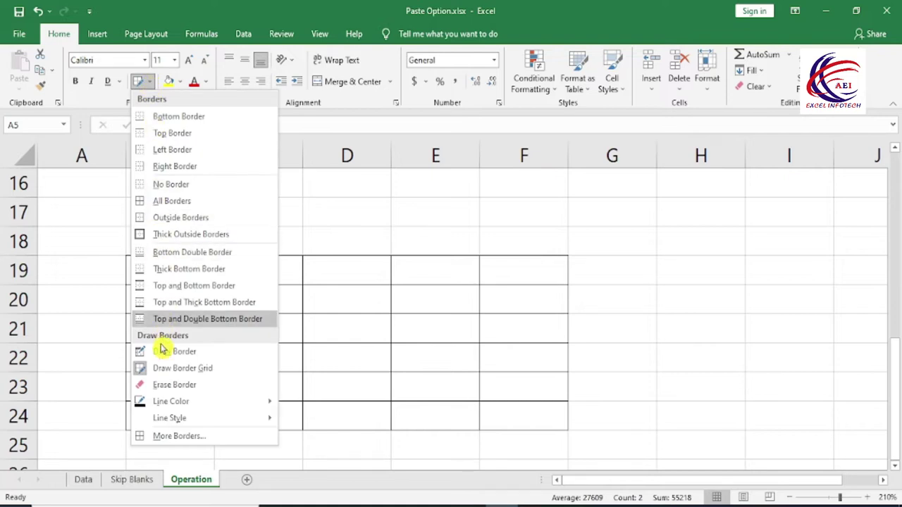
# - Draw a red grid over G19:I22, then a dashed red grid over C41:F45
pyautogui.moveTo(171, 401)
pyautogui.click(297, 477)
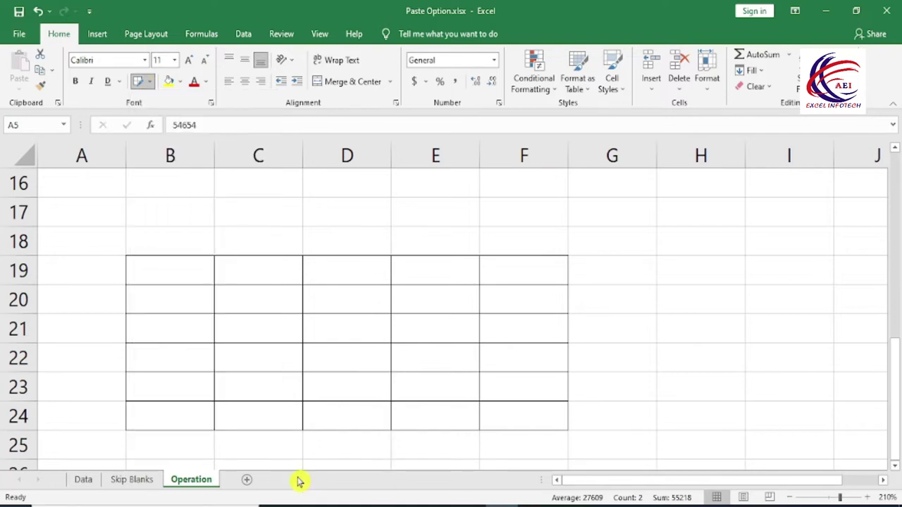
pyautogui.moveTo(631, 250); pyautogui.dragTo(765, 367)
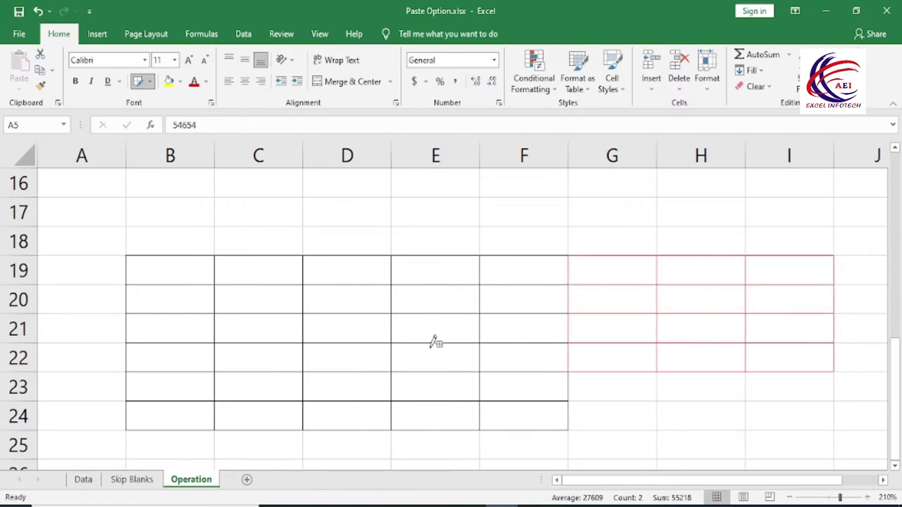
pyautogui.click(149, 82)
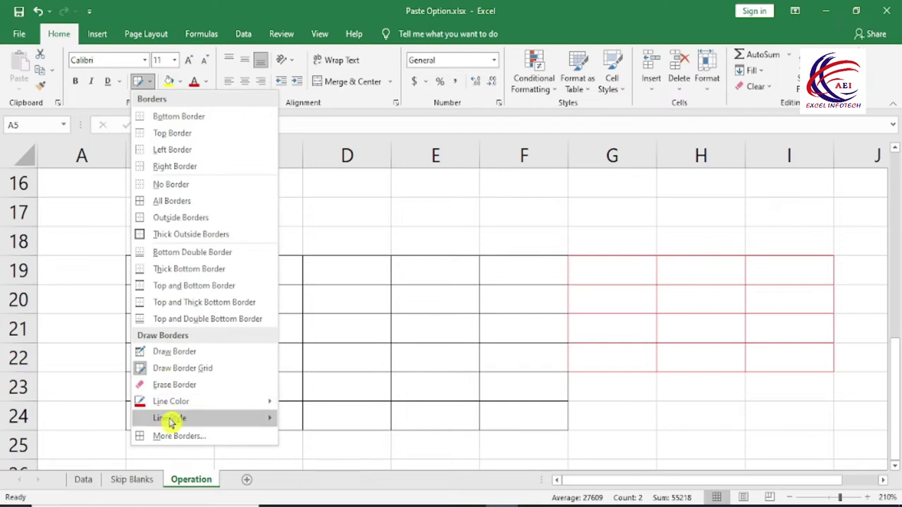
pyautogui.moveTo(169, 418)
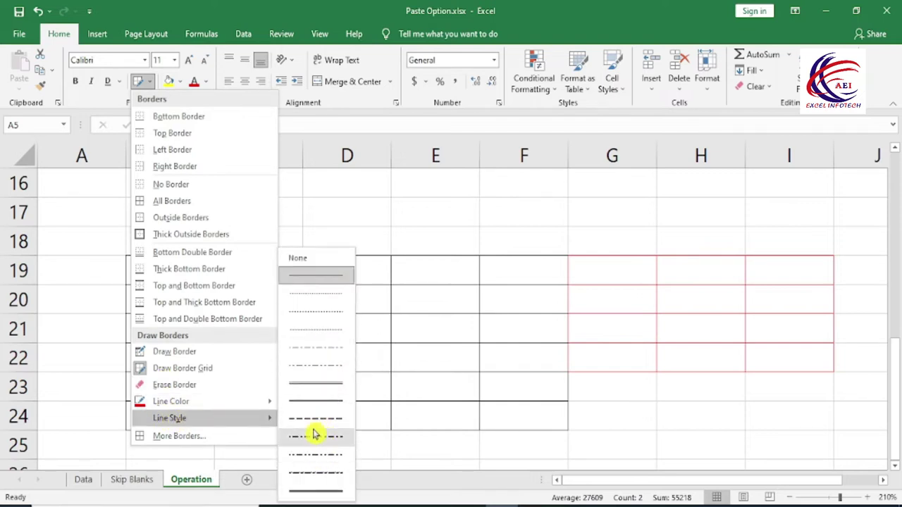
pyautogui.click(316, 418)
pyautogui.scroll(-3, 320, 402)
pyautogui.scroll(-4, 320, 402)
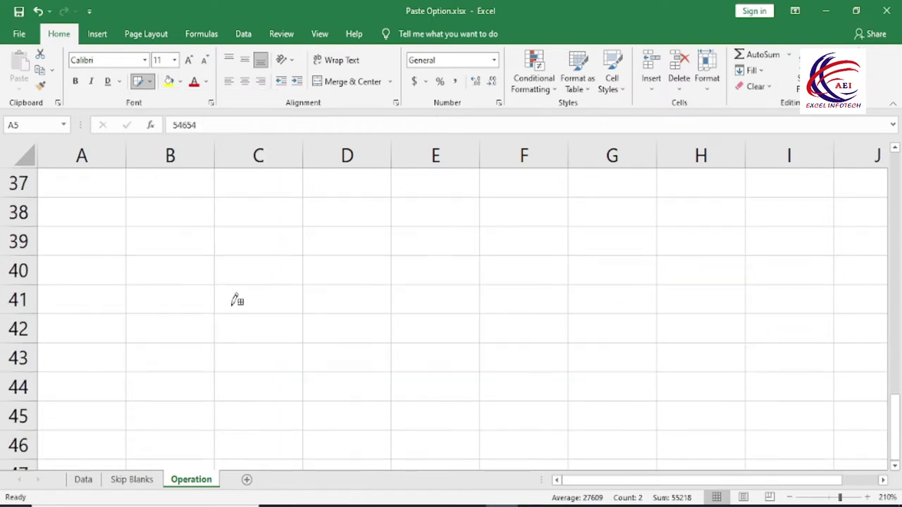
pyautogui.moveTo(235, 298); pyautogui.dragTo(548, 418)
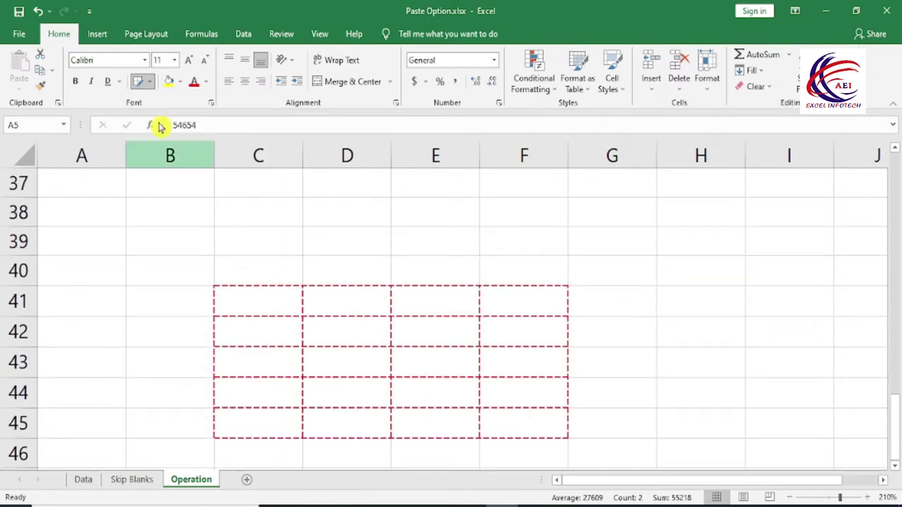
pyautogui.click(149, 81)
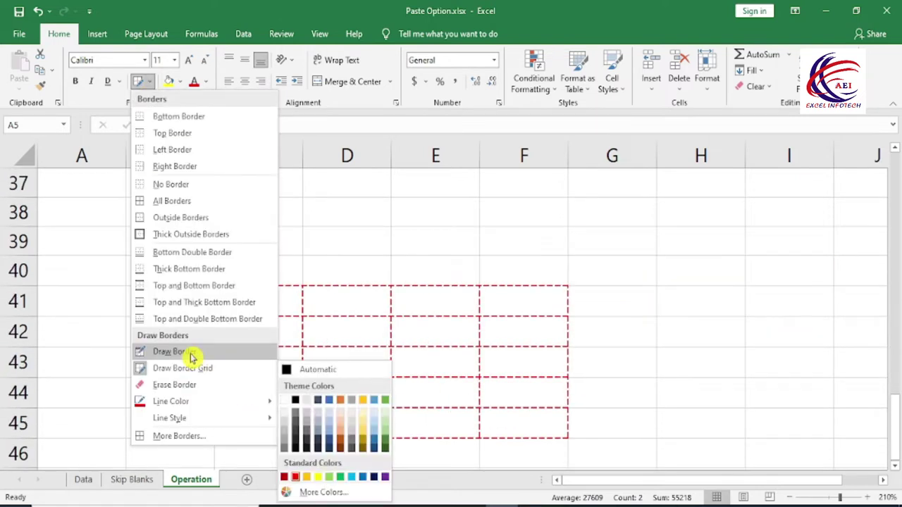
# - In More Borders for A5:A6, keep the top border, add a bottom border and apply
pyautogui.click(206, 442)
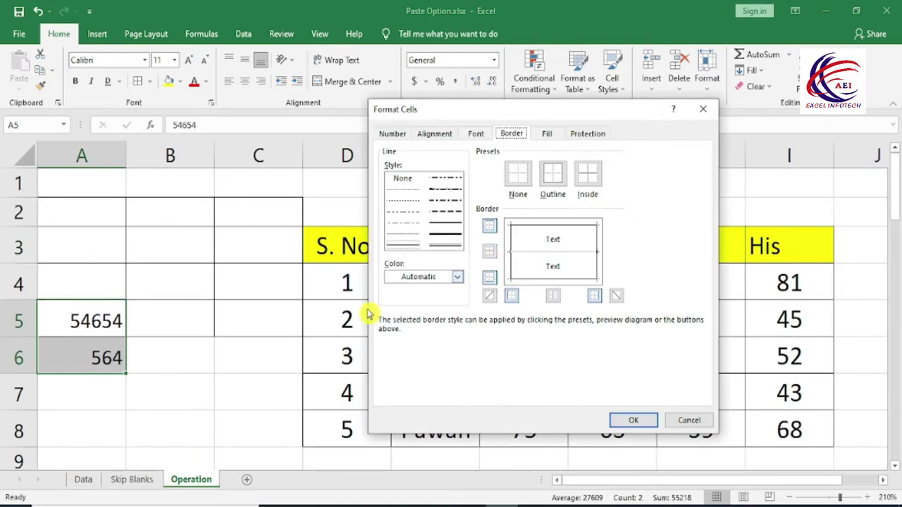
pyautogui.moveTo(483, 110); pyautogui.dragTo(350, 105)
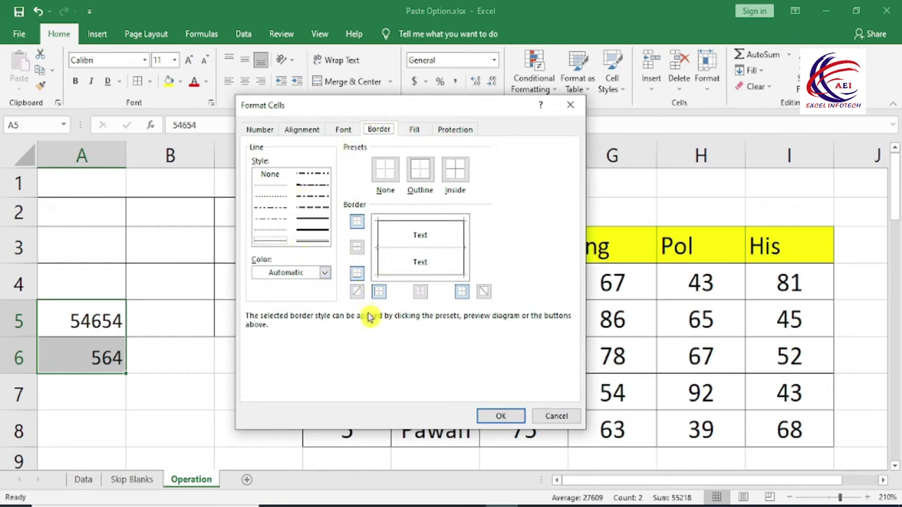
pyautogui.click(358, 222)
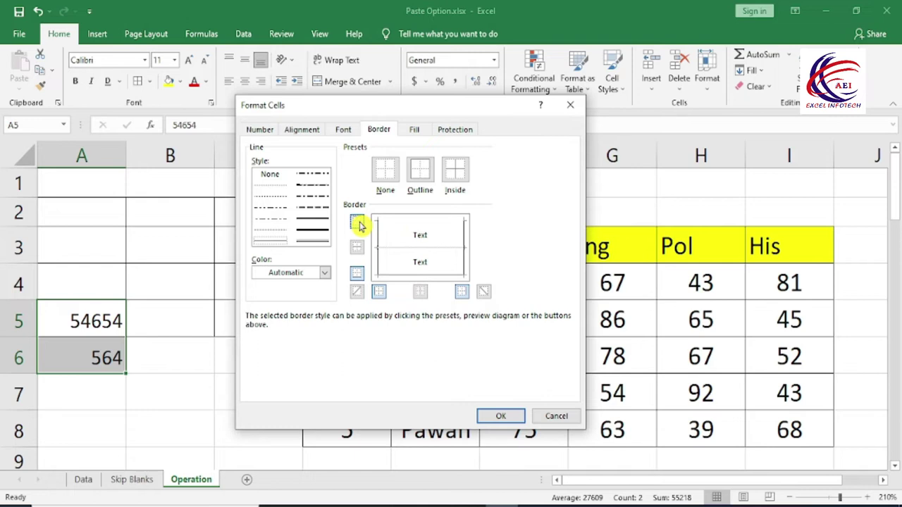
pyautogui.click(358, 223)
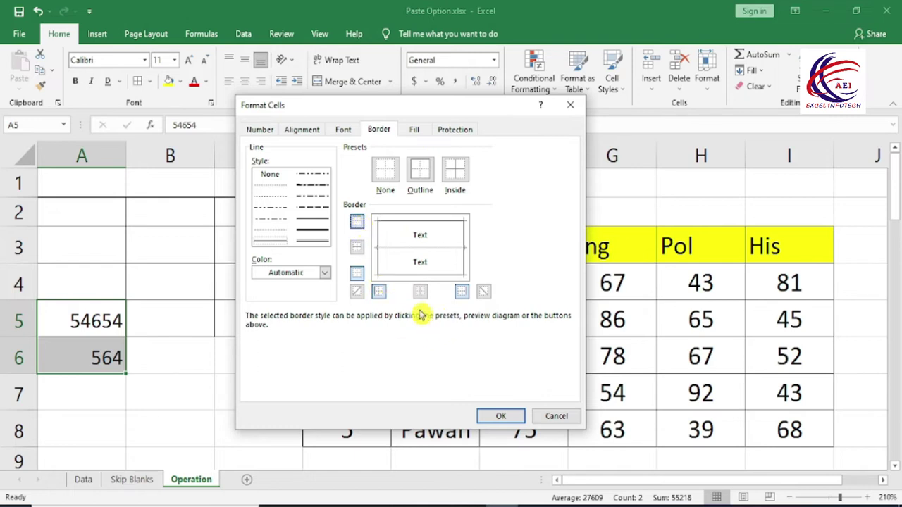
pyautogui.click(357, 274)
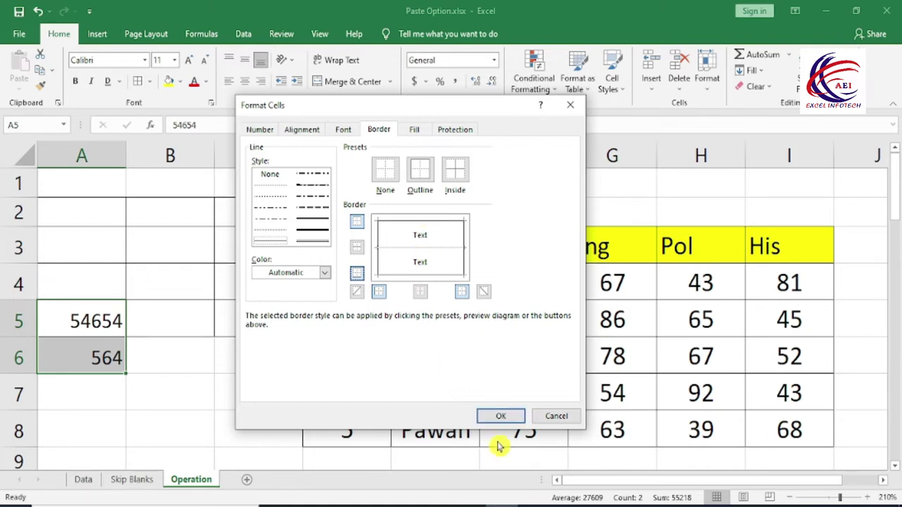
pyautogui.click(500, 415)
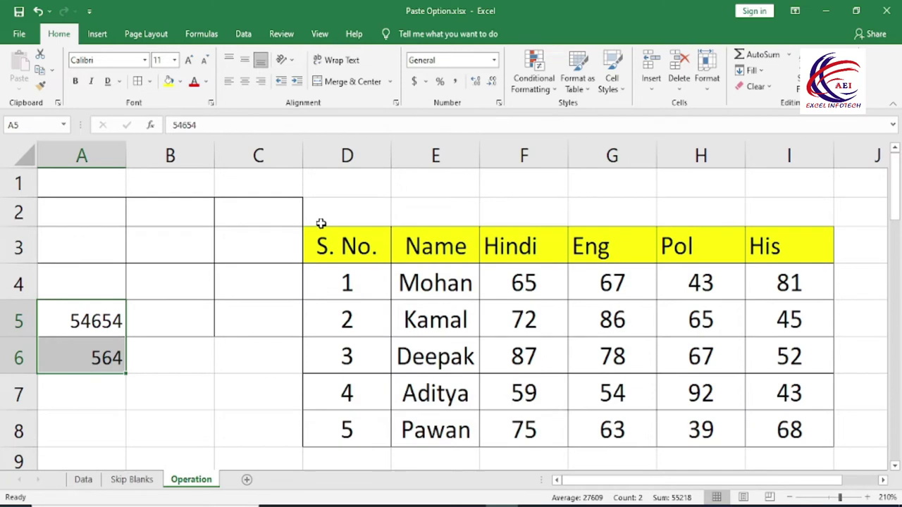
# - Paste the copied cells into A5:A6
pyautogui.click(181, 81)
pyautogui.click(336, 342)
pyautogui.hotkey('ctrl', 'v')
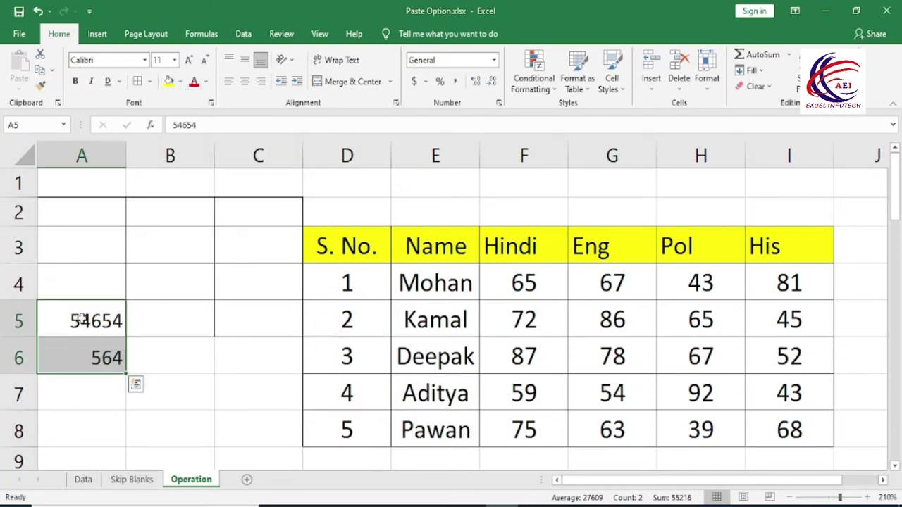
# - Fill A5:A6 with light blue and make their text red
pyautogui.click(180, 85)
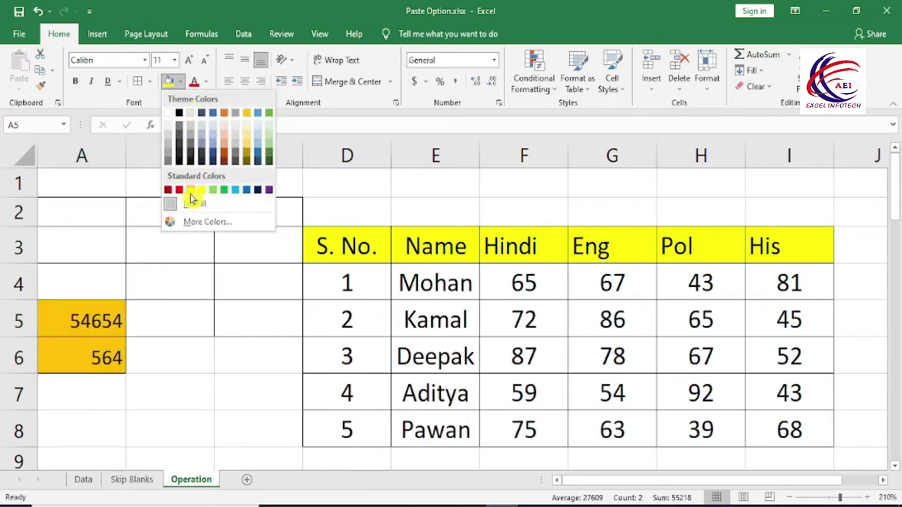
pyautogui.click(215, 145)
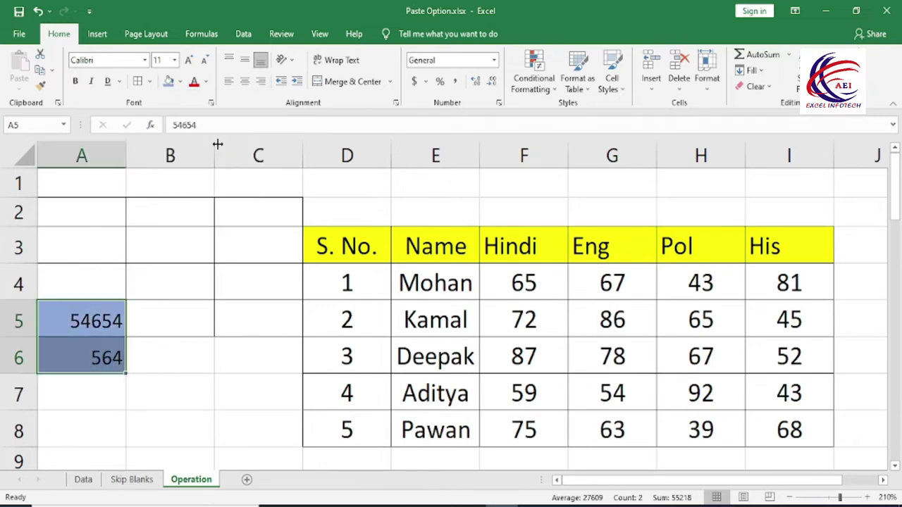
pyautogui.click(205, 82)
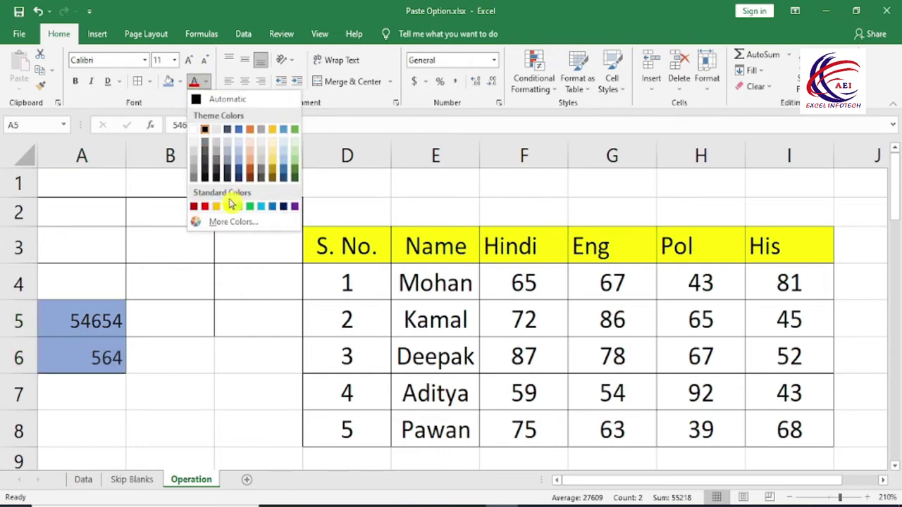
pyautogui.click(206, 208)
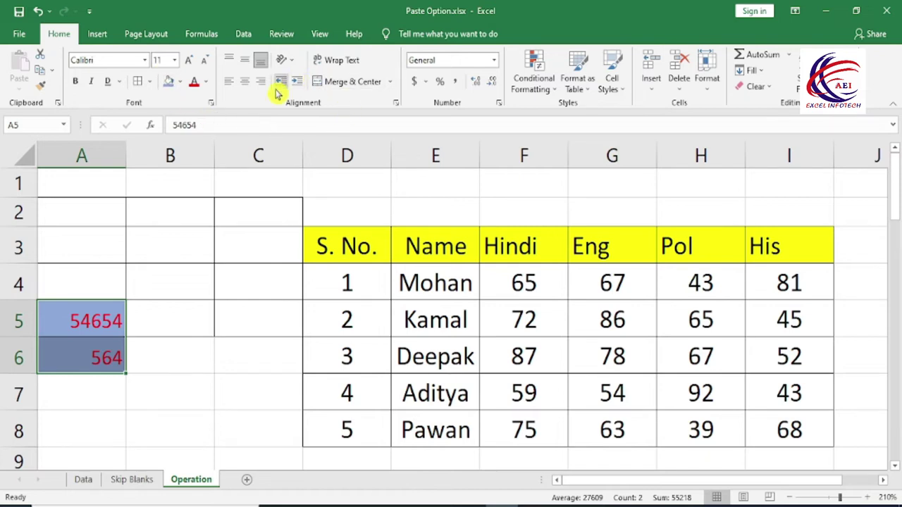
# - Try top, middle and bottom alignment on the Name header, leaving it bottom-aligned
pyautogui.keyDown('ctrl'); pyautogui.click(337, 248); pyautogui.keyUp('ctrl')
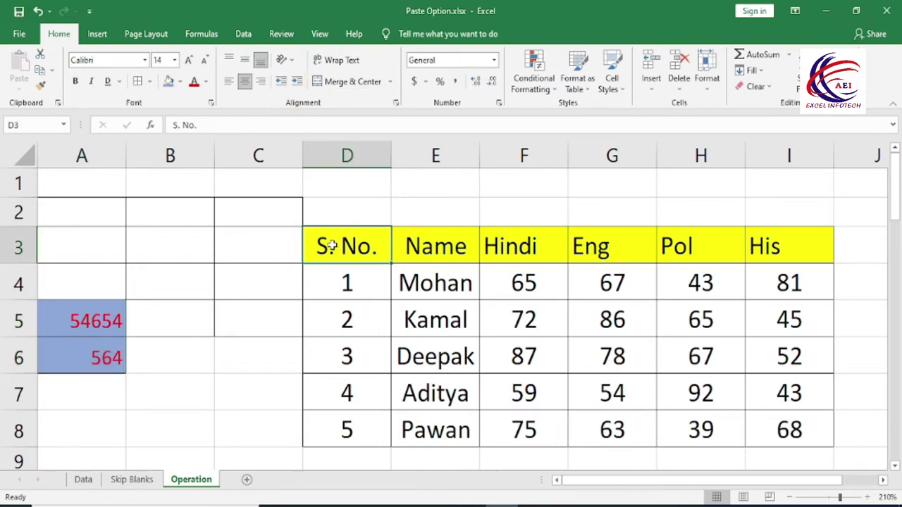
pyautogui.moveTo(331, 246); pyautogui.dragTo(789, 427)
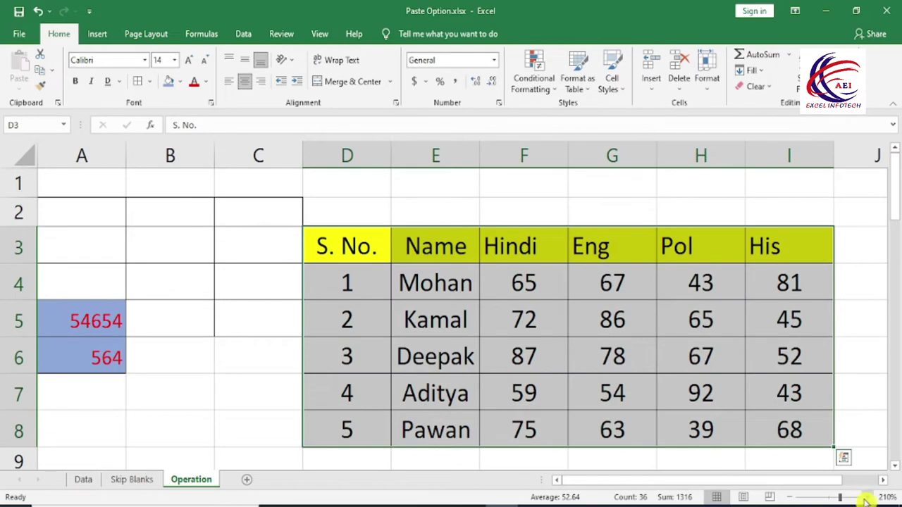
pyautogui.click(882, 480)
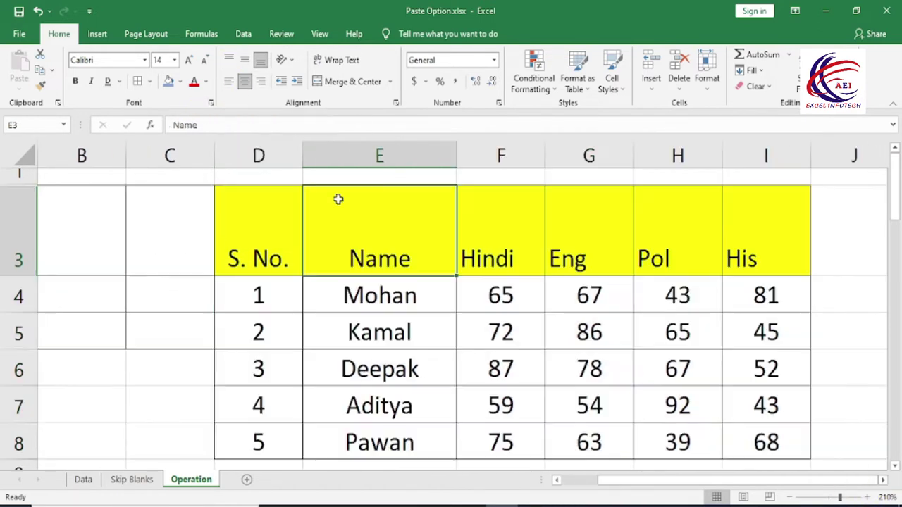
pyautogui.click(228, 60)
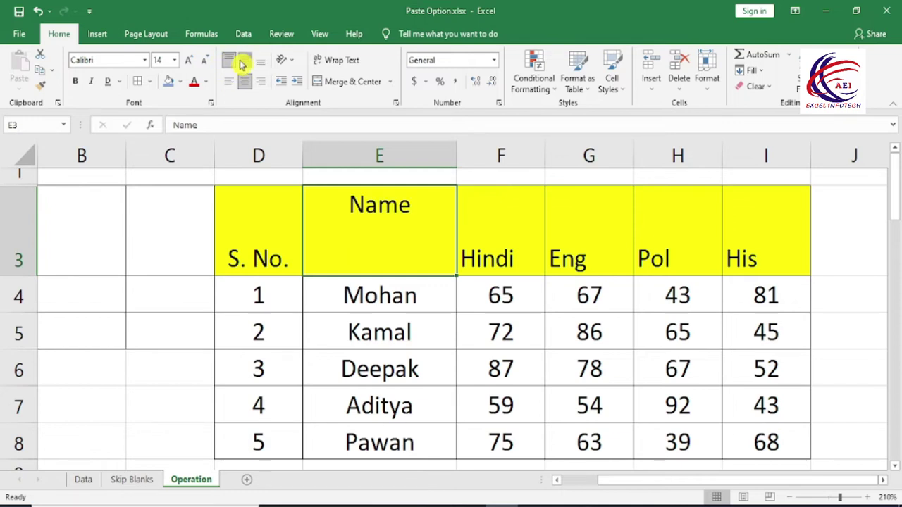
pyautogui.click(241, 62)
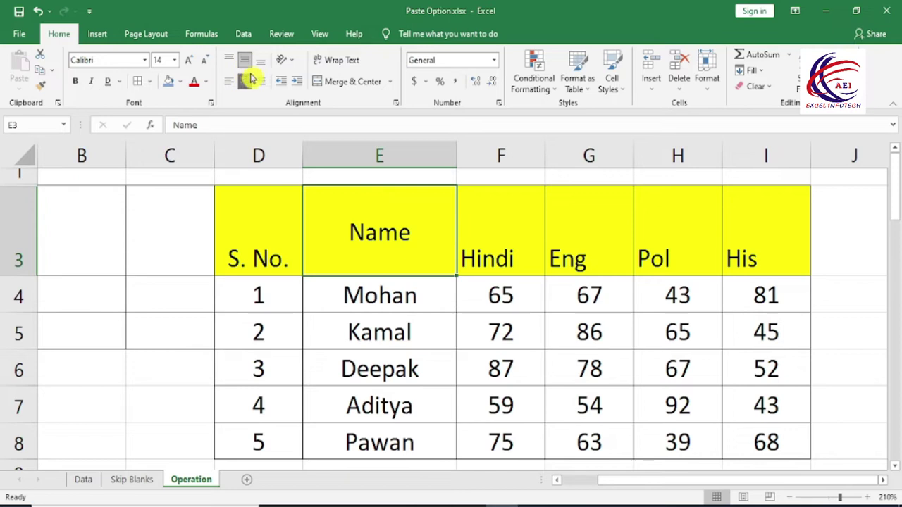
pyautogui.click(259, 64)
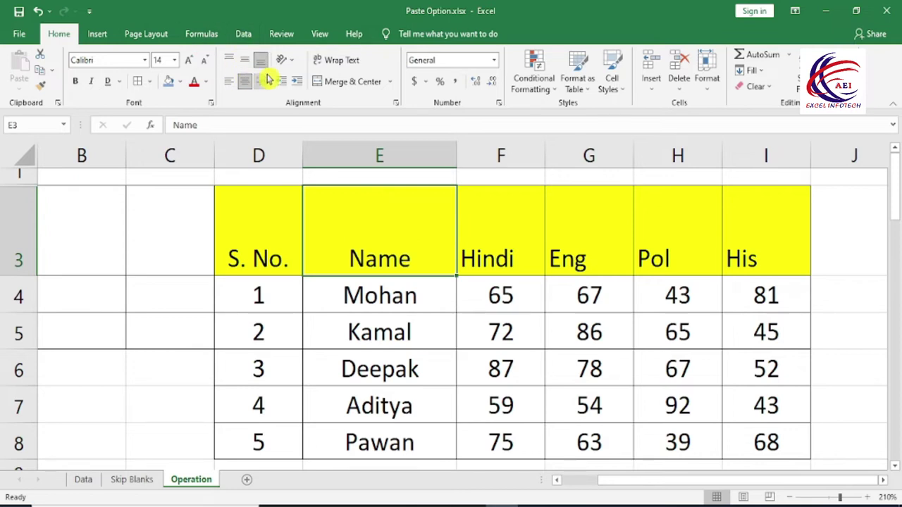
pyautogui.click(293, 63)
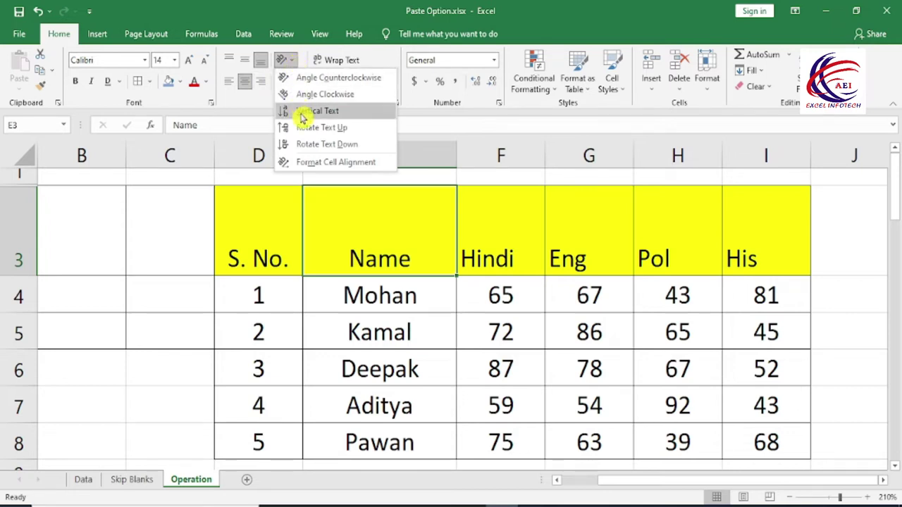
pyautogui.click(317, 162)
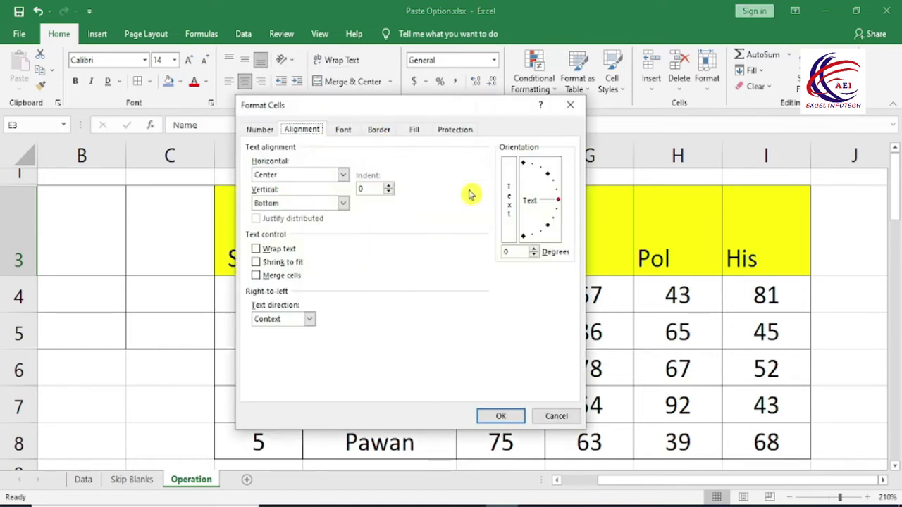
pyautogui.moveTo(558, 200); pyautogui.dragTo(554, 179)
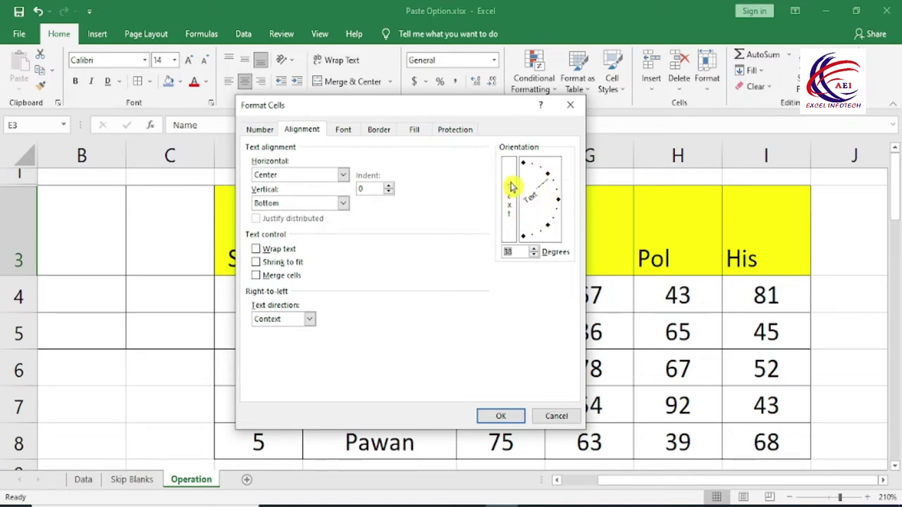
pyautogui.click(498, 415)
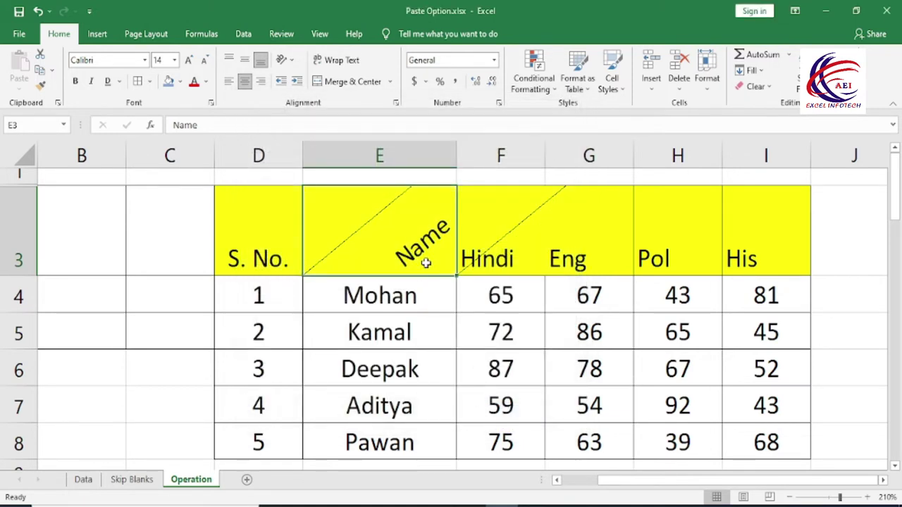
pyautogui.hotkey('ctrl', 'z')
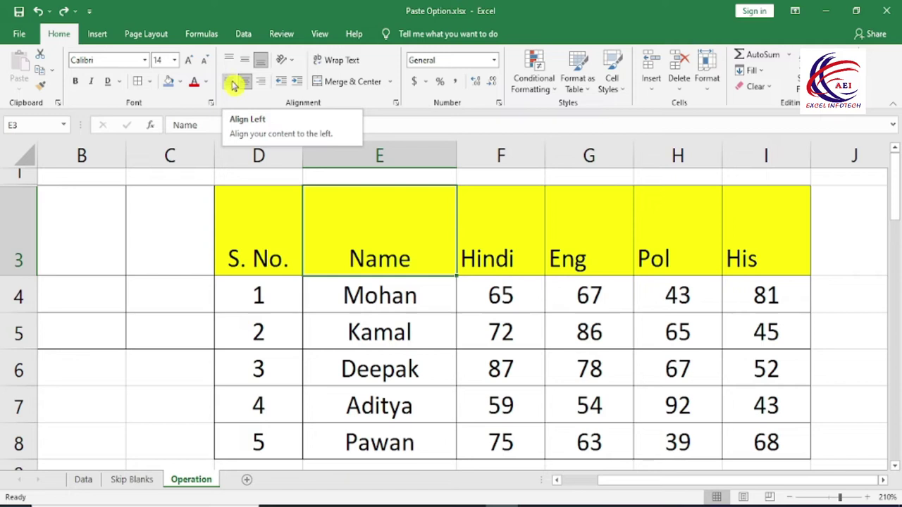
pyautogui.click(234, 85)
pyautogui.click(245, 83)
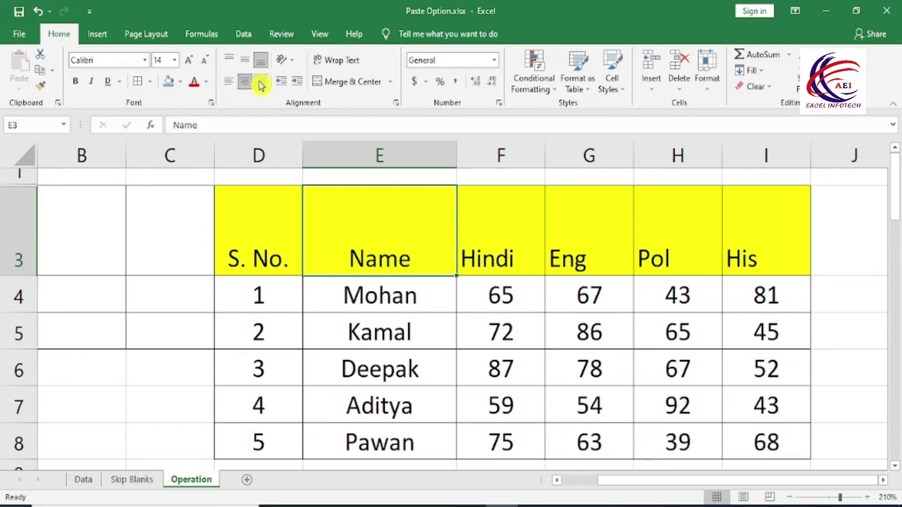
pyautogui.click(261, 84)
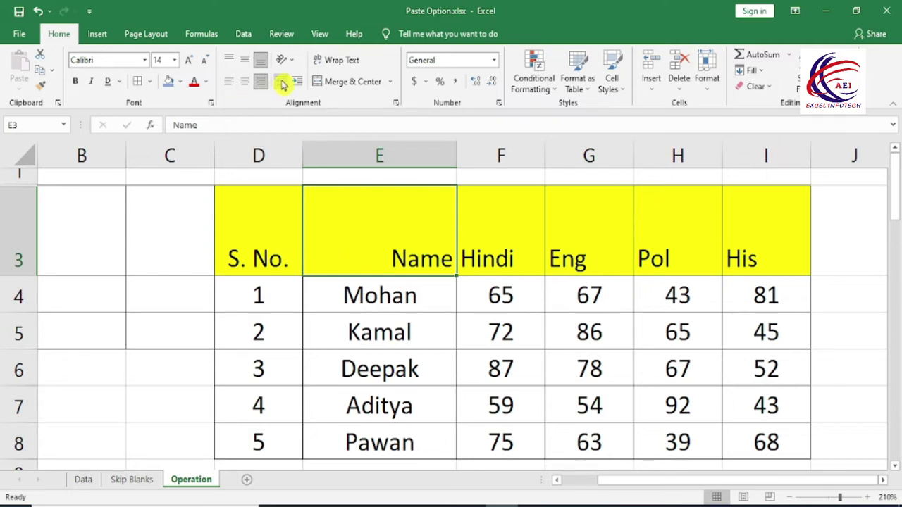
pyautogui.click(297, 83)
pyautogui.click(297, 82)
pyautogui.click(298, 82)
pyautogui.click(281, 82)
pyautogui.click(281, 82)
pyautogui.click(281, 82)
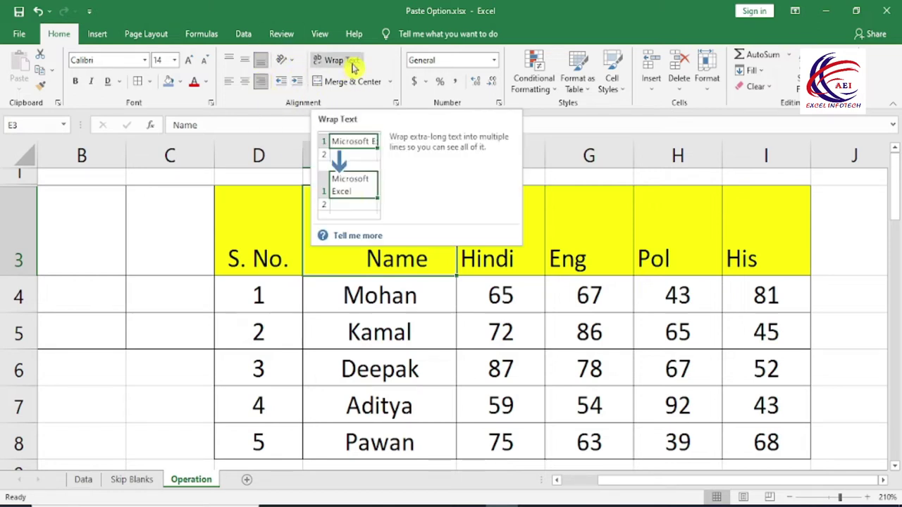
# - Enter the long text 'fgfhfghfghfghfghgfh' in cell D14
pyautogui.scroll(-1, 332, 338)
pyautogui.scroll(-1, 333, 338)
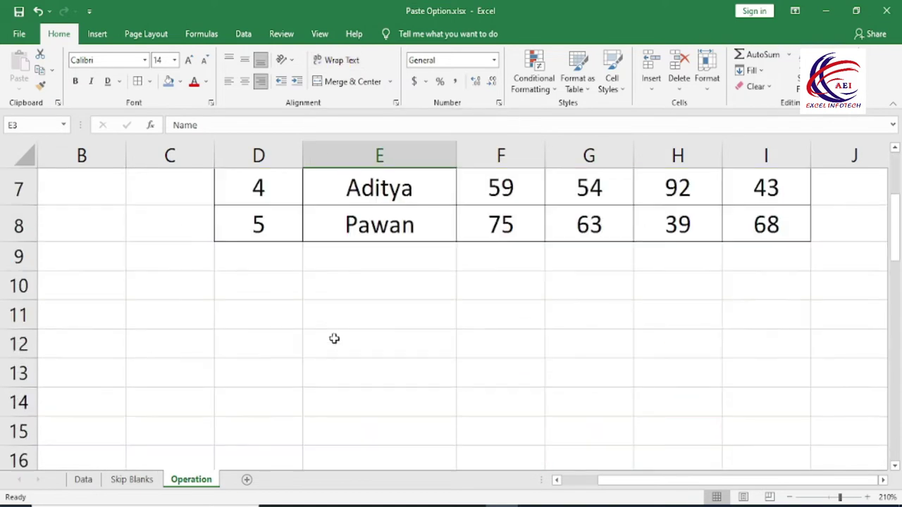
pyautogui.scroll(-1, 336, 321)
pyautogui.click(274, 302)
pyautogui.write('f')
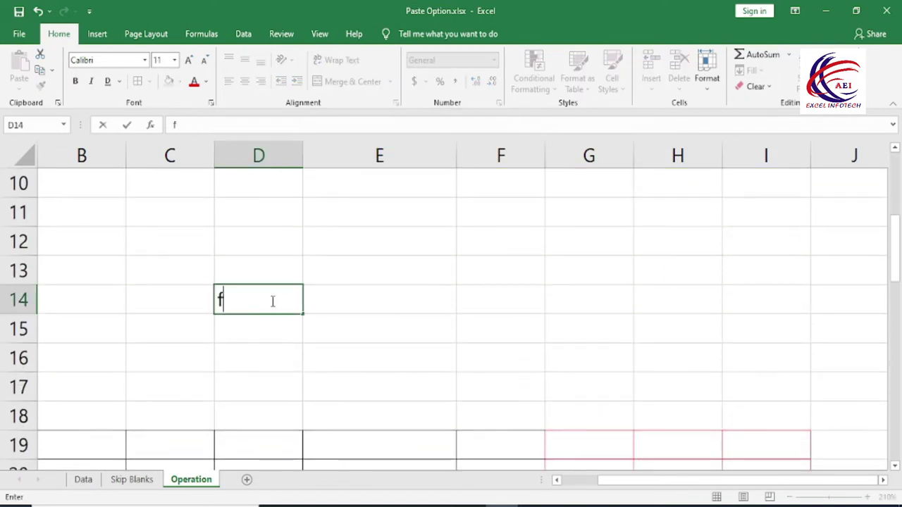
pyautogui.write('gfhfghfghfghfghgfh')
pyautogui.click(312, 346)
# - Turn on Wrap Text for D14, toggling it off and on, so it wraps onto three lines
pyautogui.click(285, 307)
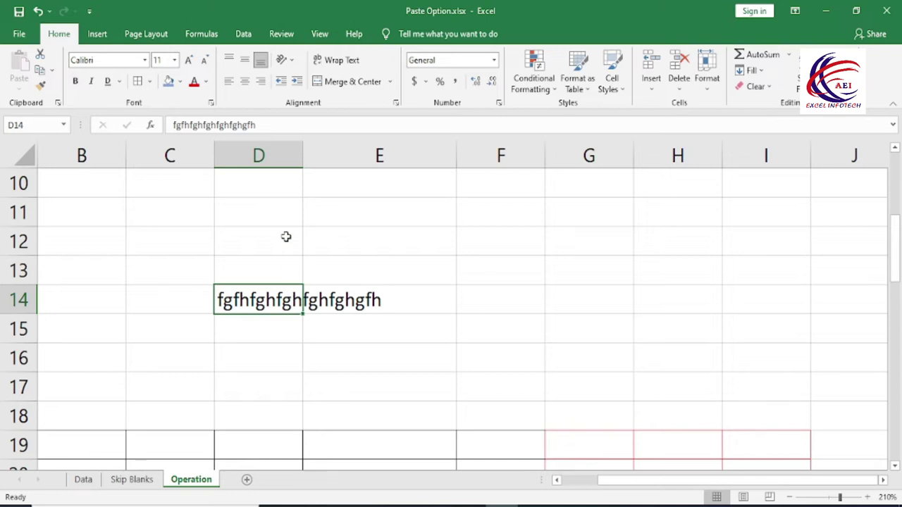
pyautogui.click(335, 65)
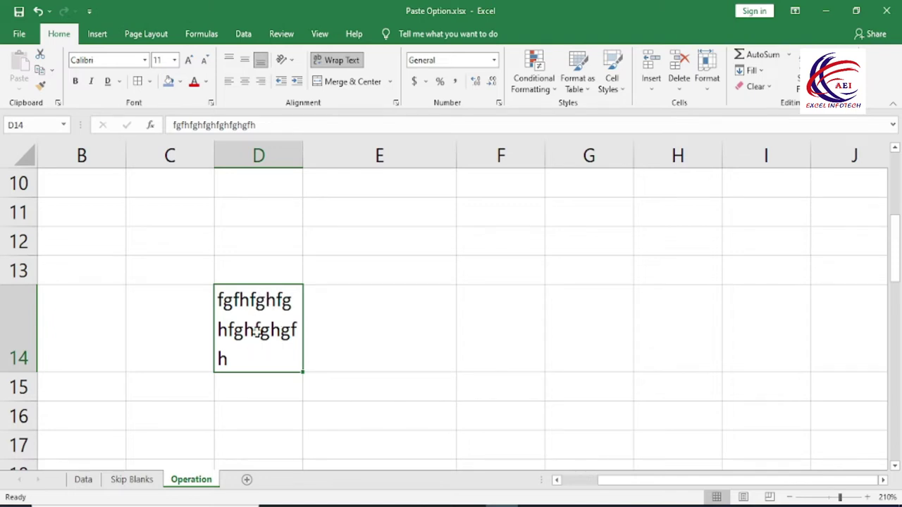
pyautogui.click(334, 64)
pyautogui.click(334, 64)
pyautogui.click(333, 63)
pyautogui.click(334, 63)
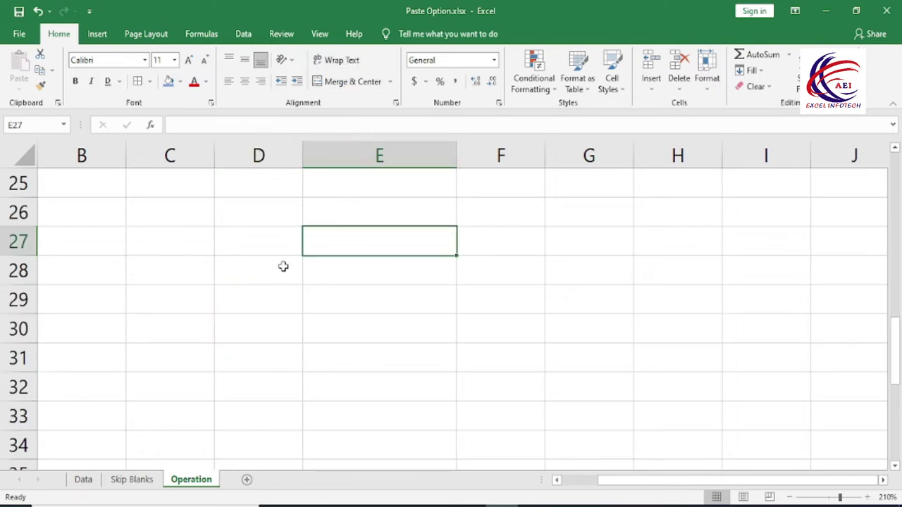
pyautogui.moveTo(226, 241)
pyautogui.mouseDown()
pyautogui.moveTo(264, 260)
pyautogui.moveTo(321, 264)
pyautogui.mouseUp()
# - Merge and center D27:F28 and enter 'gbdfghdfhgf' in the merged cell
pyautogui.moveTo(458, 266); pyautogui.dragTo(473, 268)
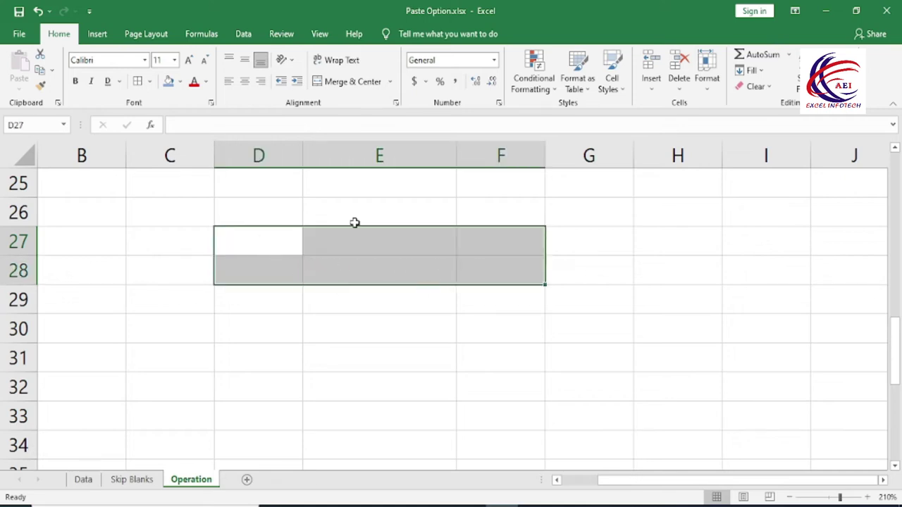
pyautogui.click(391, 83)
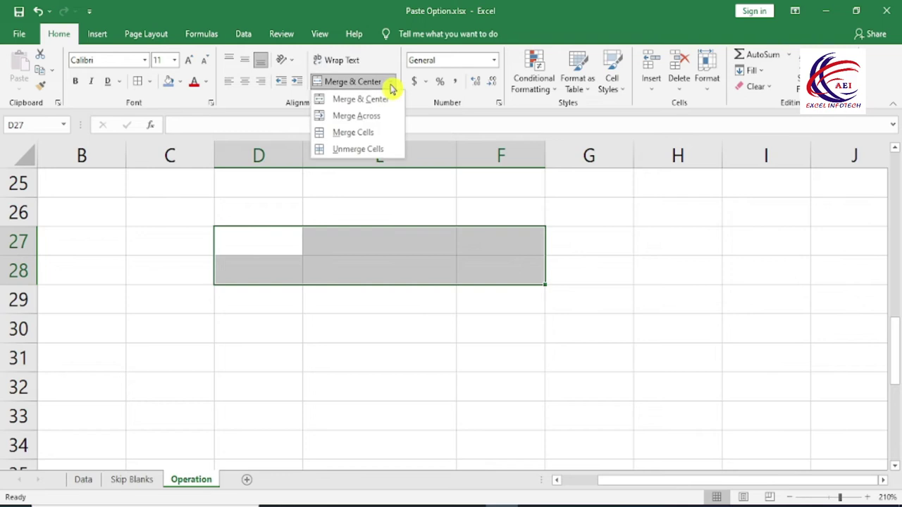
pyautogui.click(379, 106)
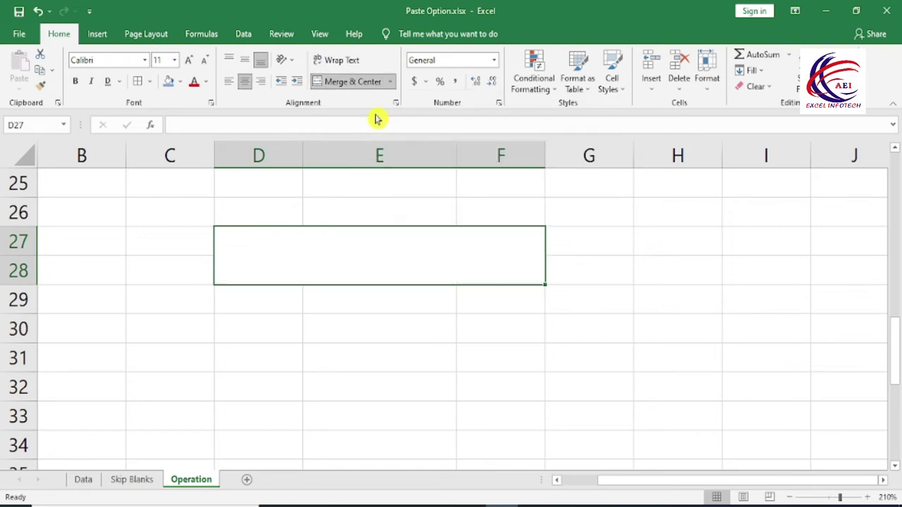
pyautogui.write('gbdfghdfhgf')
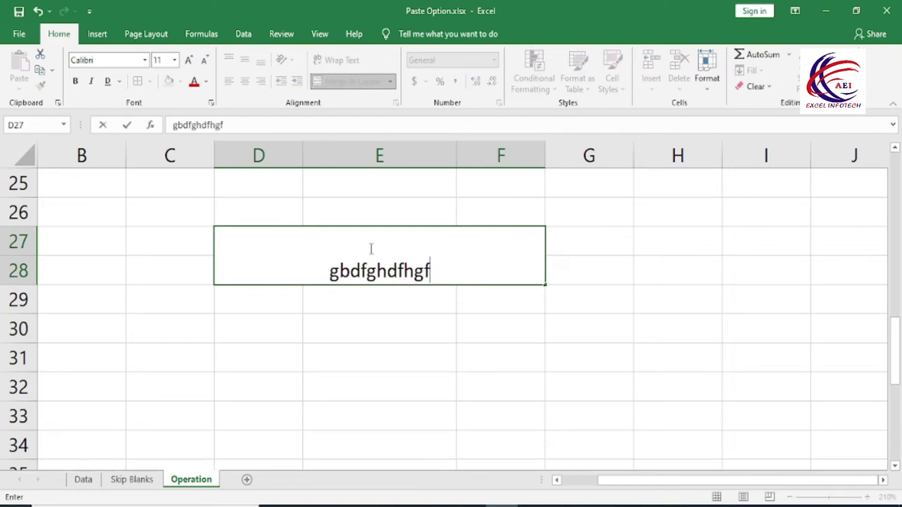
pyautogui.click(354, 326)
pyautogui.click(379, 270)
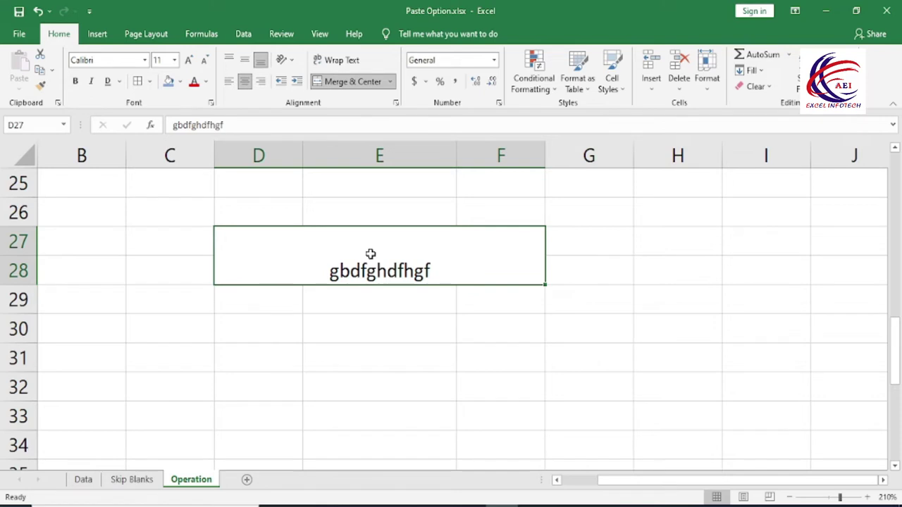
# - Join D30:E31 row by row with Merge Across, without centring
pyautogui.moveTo(295, 337); pyautogui.dragTo(419, 348)
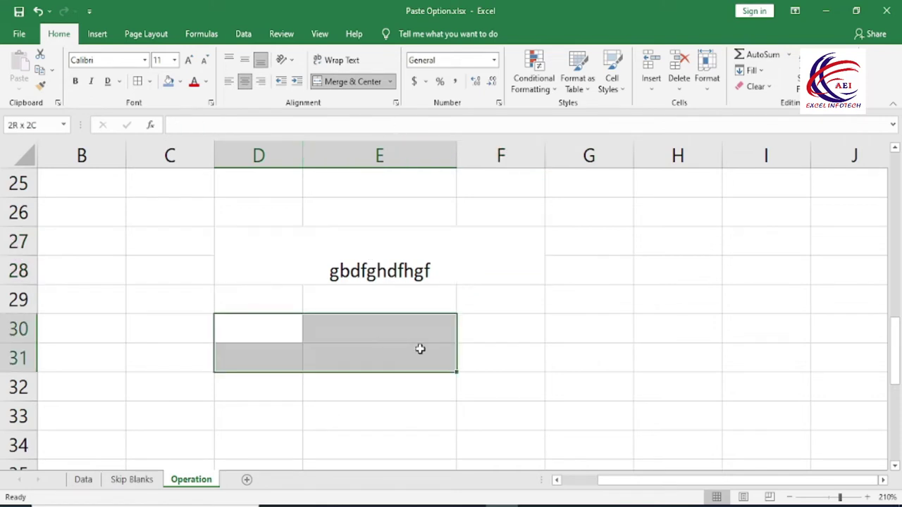
pyautogui.click(390, 82)
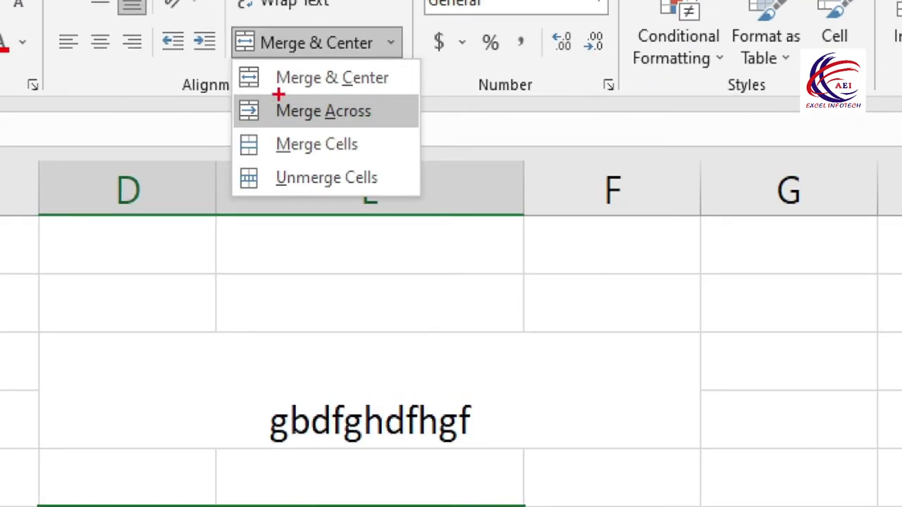
pyautogui.moveTo(251, 92); pyautogui.dragTo(408, 141)
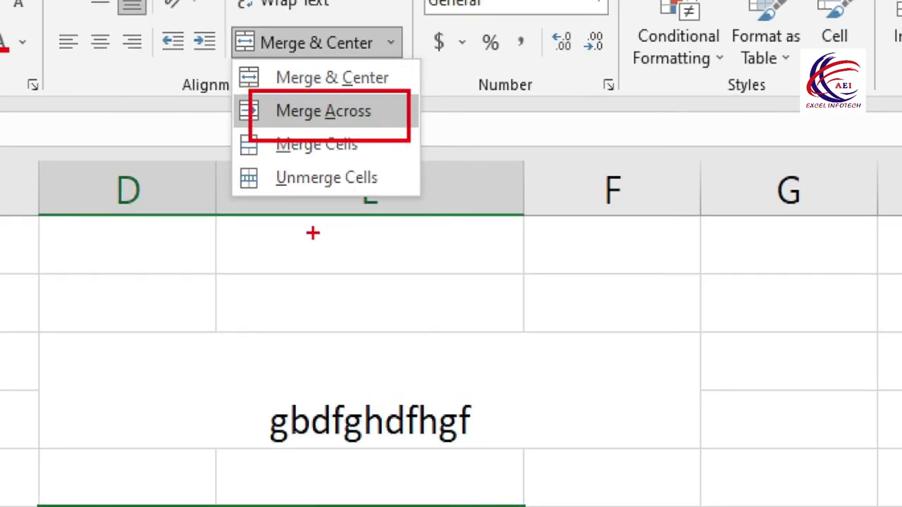
pyautogui.press('Escape')
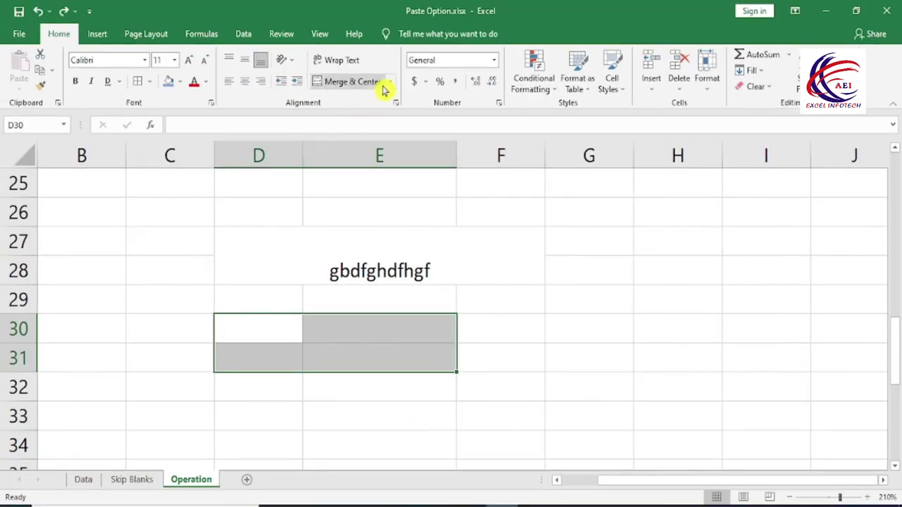
pyautogui.click(391, 82)
pyautogui.click(366, 117)
# - Check the merged cells in rows 30 and 31 against D29 above them
pyautogui.click(373, 368)
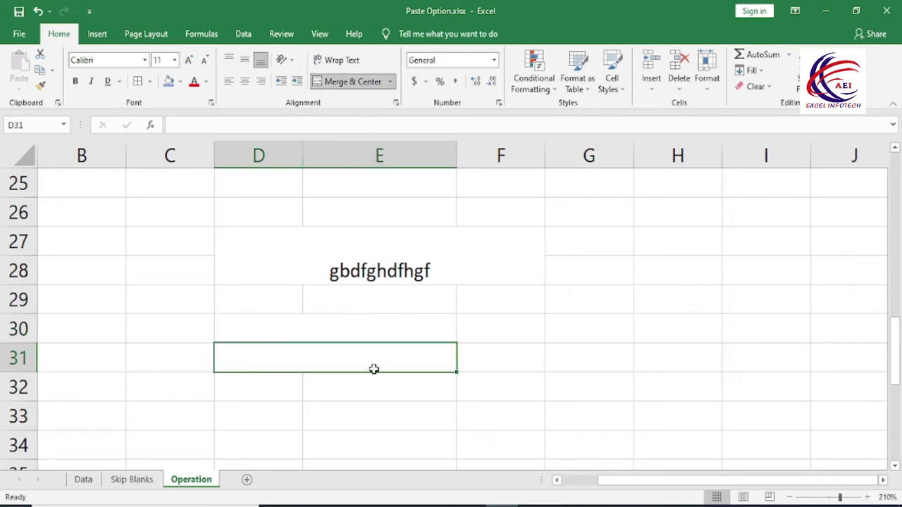
pyautogui.click(319, 329)
pyautogui.click(318, 357)
pyautogui.click(320, 332)
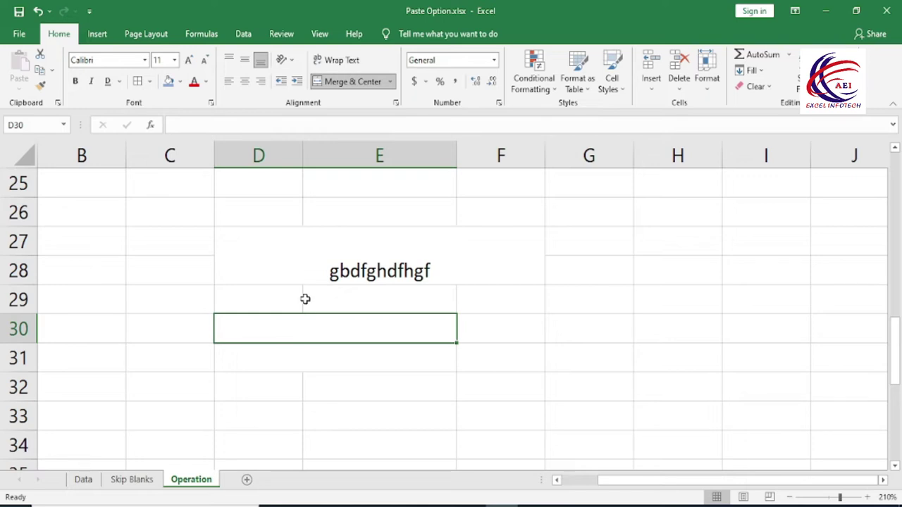
pyautogui.click(300, 310)
pyautogui.click(304, 328)
pyautogui.click(313, 348)
pyautogui.click(314, 331)
pyautogui.click(309, 355)
pyautogui.scroll(1, 308, 355)
pyautogui.scroll(-1, 308, 355)
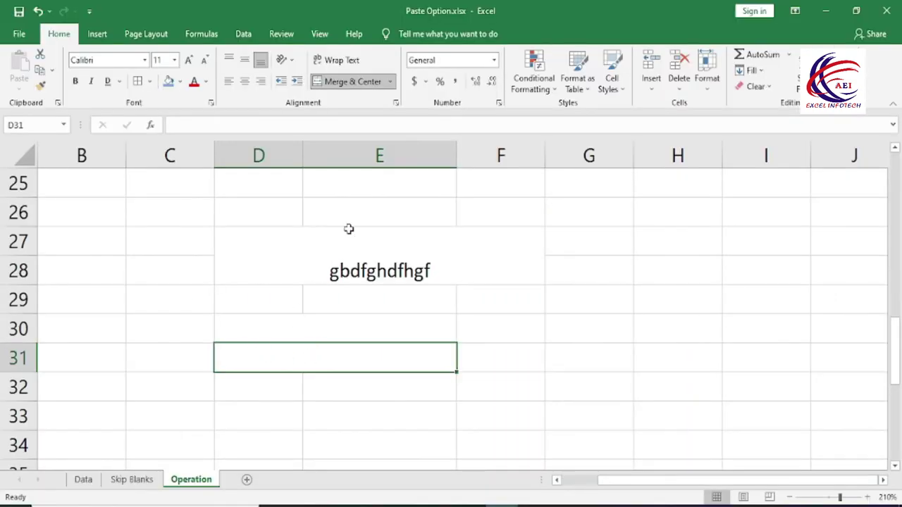
# - Select F30, view the Merge & Center options, and scroll down to the dashed block near row 40
pyautogui.click(391, 83)
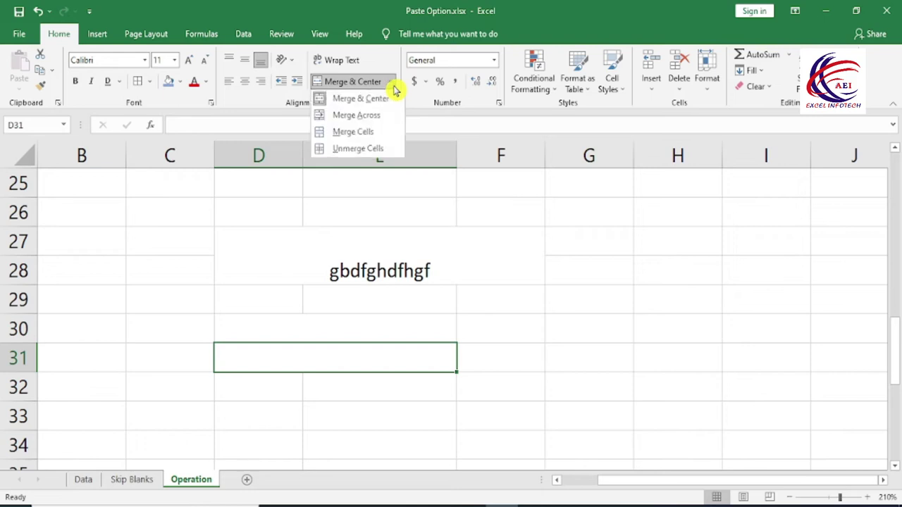
pyautogui.click(390, 133)
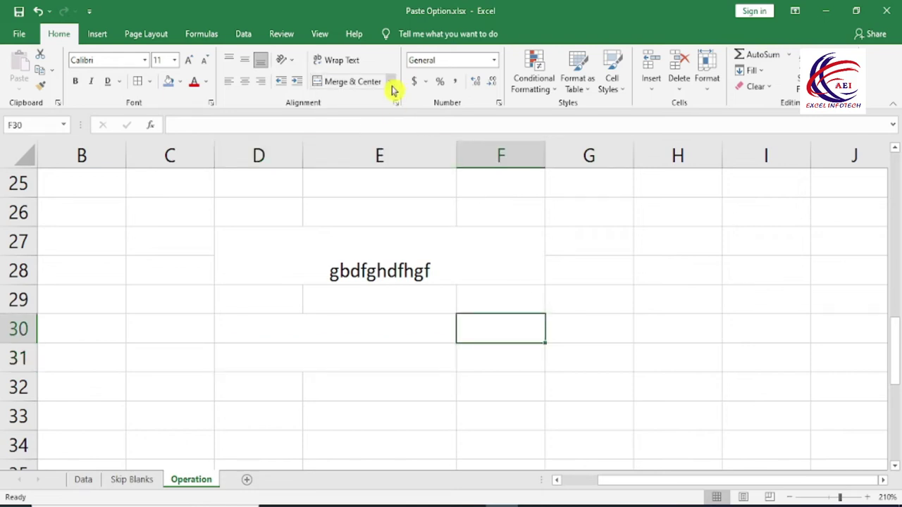
pyautogui.click(391, 85)
pyautogui.scroll(-3, 331, 334)
pyautogui.scroll(-2, 330, 334)
pyautogui.scroll(-4, 330, 350)
# - Merge D55:F57 into one cell and enter 'saasdasdas' in it
pyautogui.click(331, 347)
pyautogui.moveTo(300, 280); pyautogui.dragTo(479, 323)
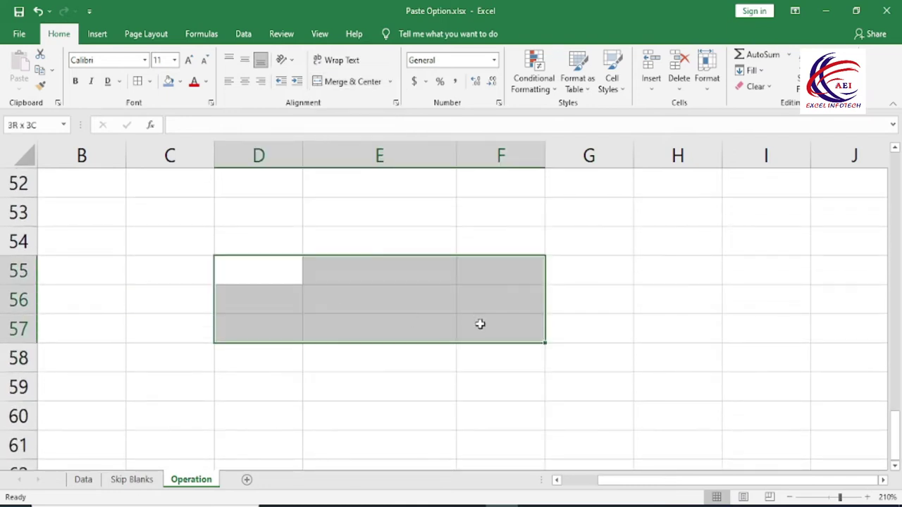
pyautogui.click(389, 83)
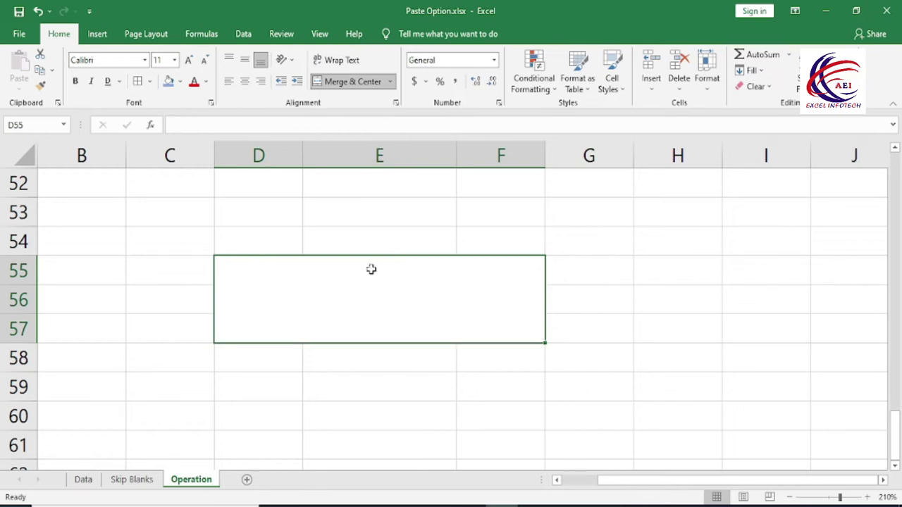
pyautogui.write('saasdas')
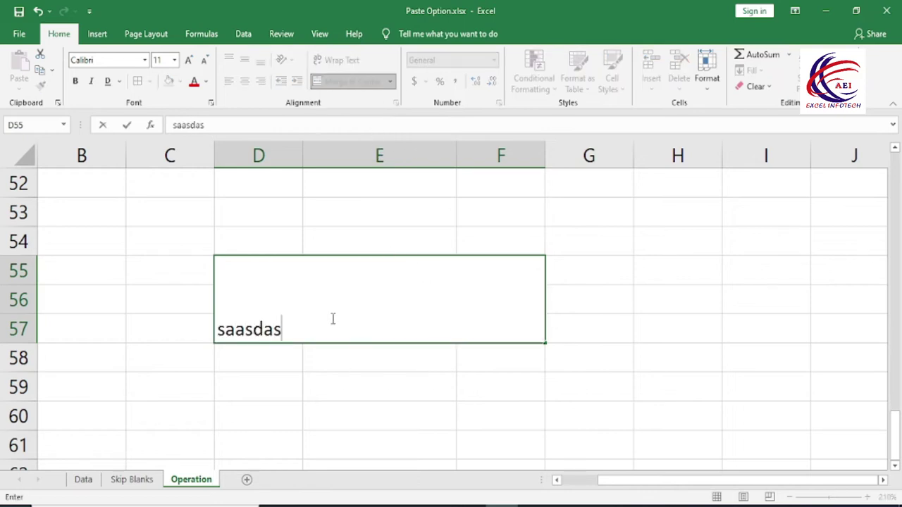
pyautogui.write('das')
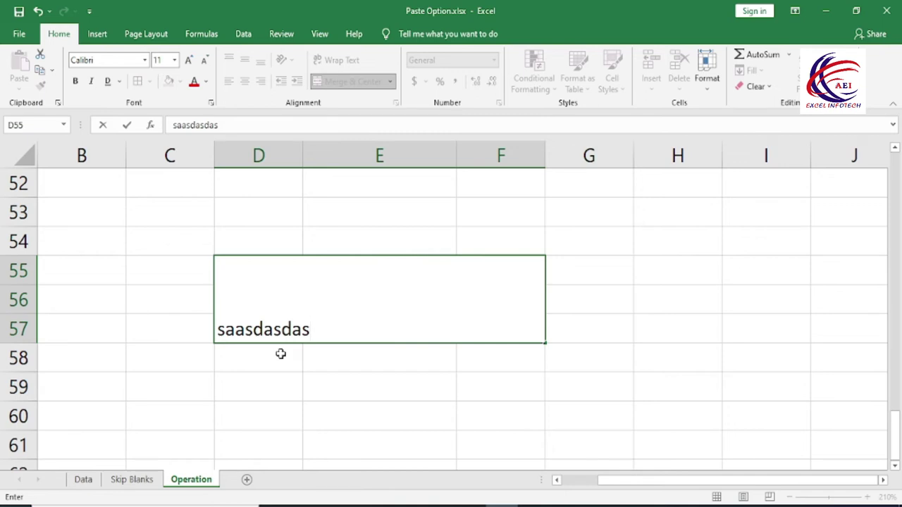
pyautogui.click(335, 374)
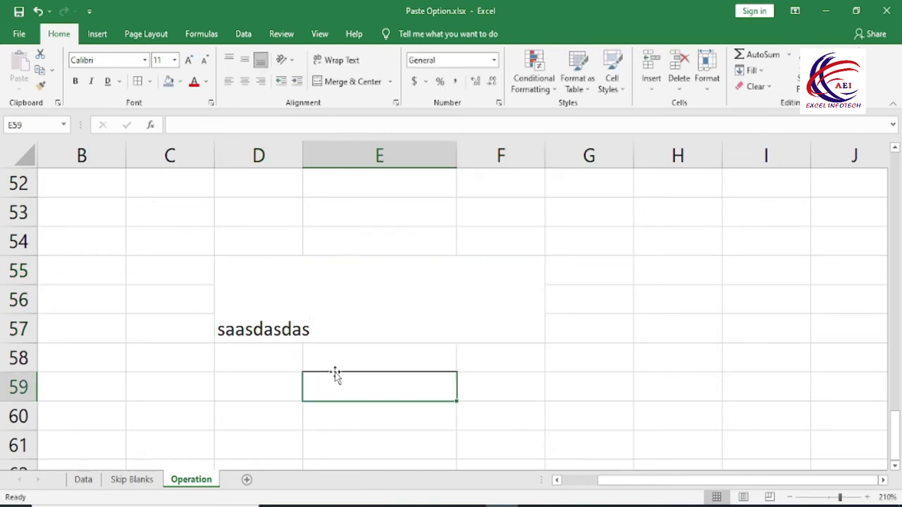
# - Unmerge the D55:F57 block so 'saasdasdas' stays in cell D55
pyautogui.click(317, 327)
pyautogui.scroll(-1, 317, 363)
pyautogui.scroll(-2, 319, 367)
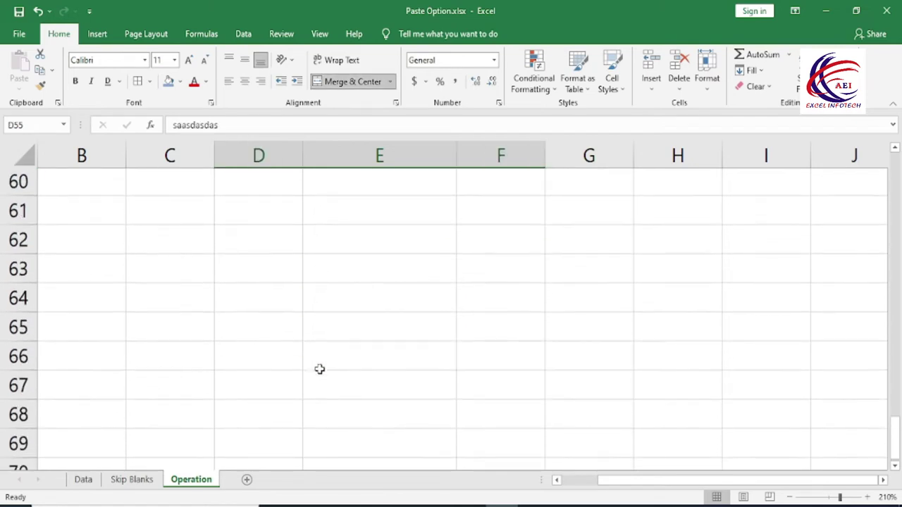
pyautogui.click(391, 82)
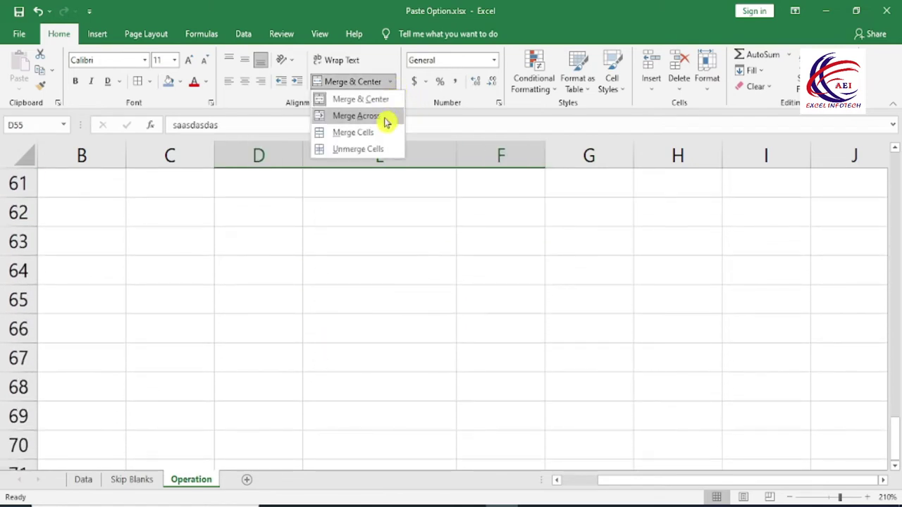
pyautogui.scroll(3, 352, 282)
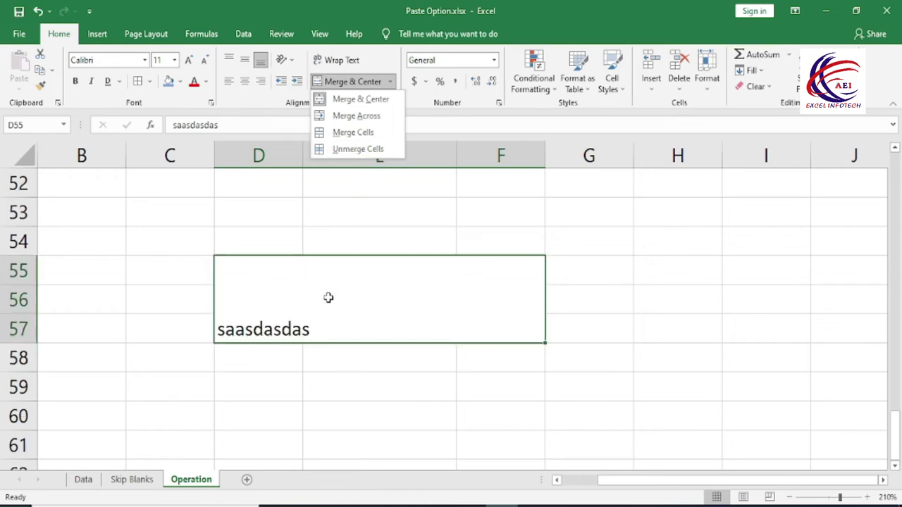
pyautogui.click(331, 303)
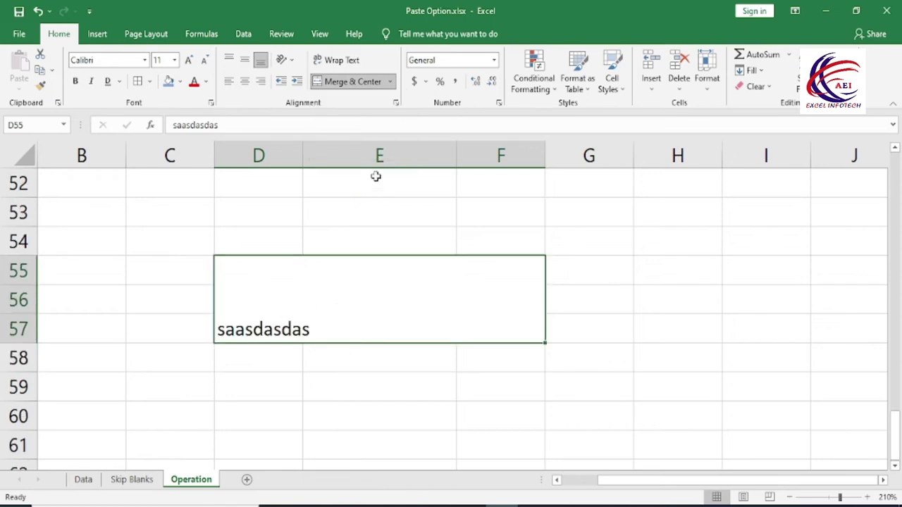
pyautogui.click(389, 81)
pyautogui.click(371, 148)
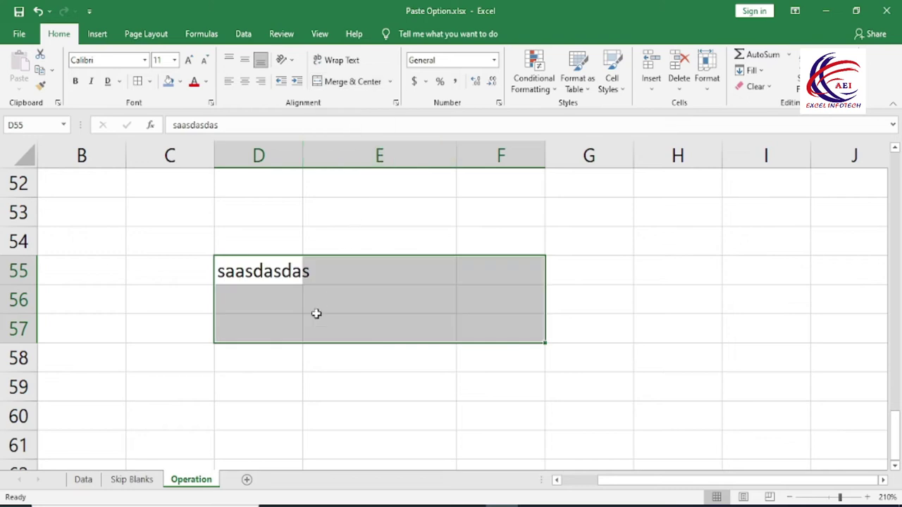
# - Select several of the now-separate cells, ending on D56, to confirm the split
pyautogui.click(331, 361)
pyautogui.click(290, 312)
pyautogui.click(310, 275)
pyautogui.click(342, 320)
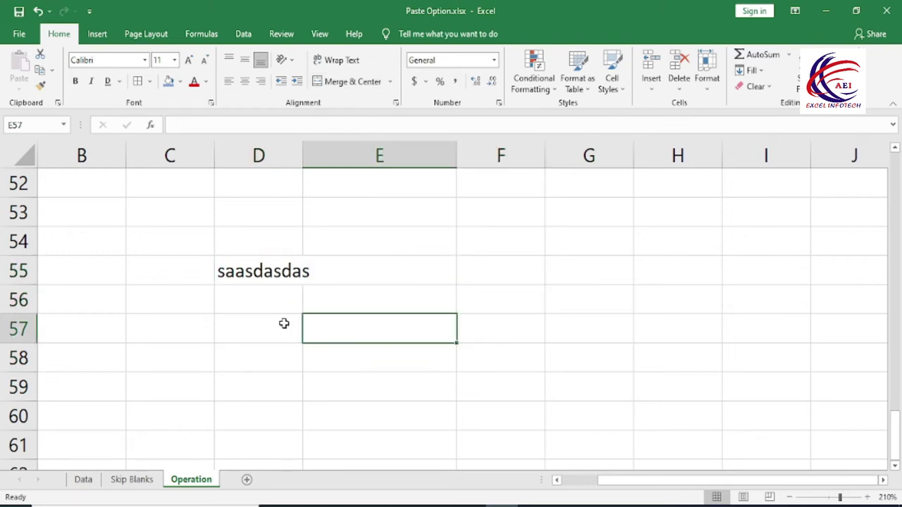
pyautogui.click(281, 303)
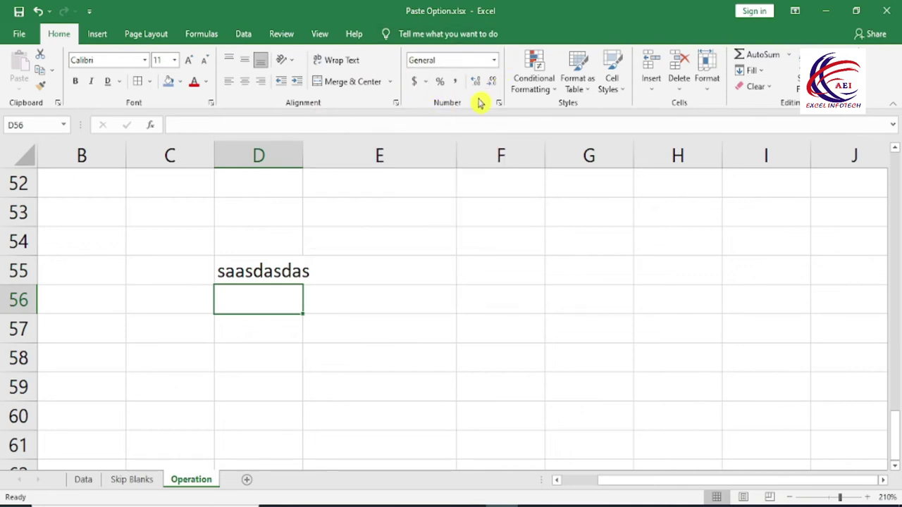
# - Format the marks in F4:I8 as Number with two decimals
pyautogui.scroll(9, 346, 293)
pyautogui.scroll(2, 346, 294)
pyautogui.scroll(5, 346, 294)
pyautogui.scroll(1, 379, 303)
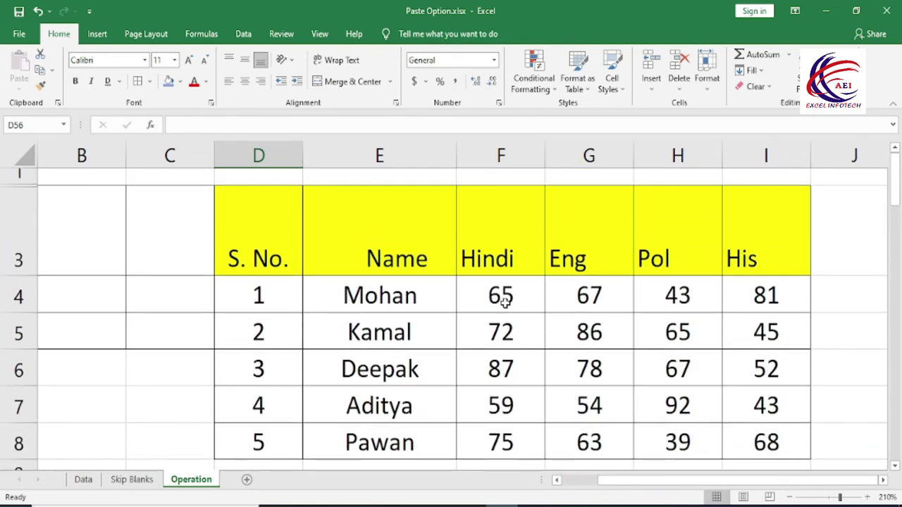
pyautogui.moveTo(505, 301); pyautogui.dragTo(764, 438)
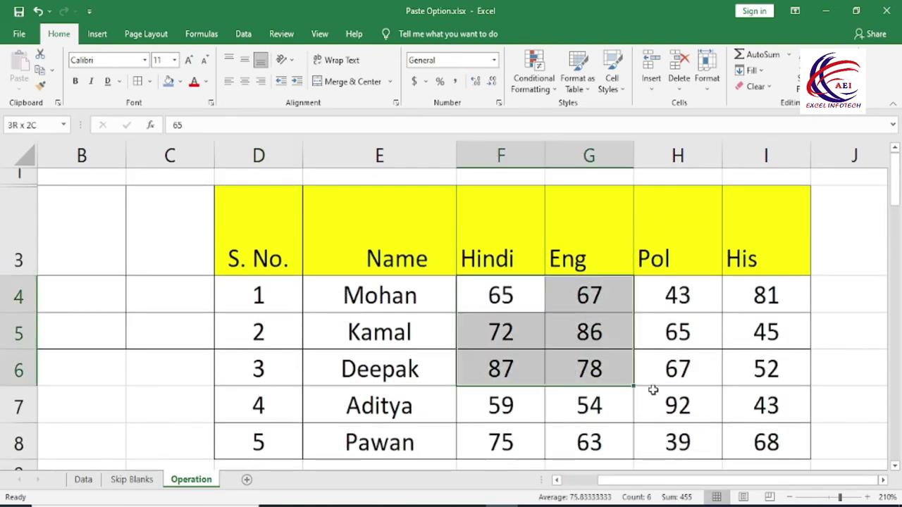
pyautogui.click(493, 61)
pyautogui.click(496, 64)
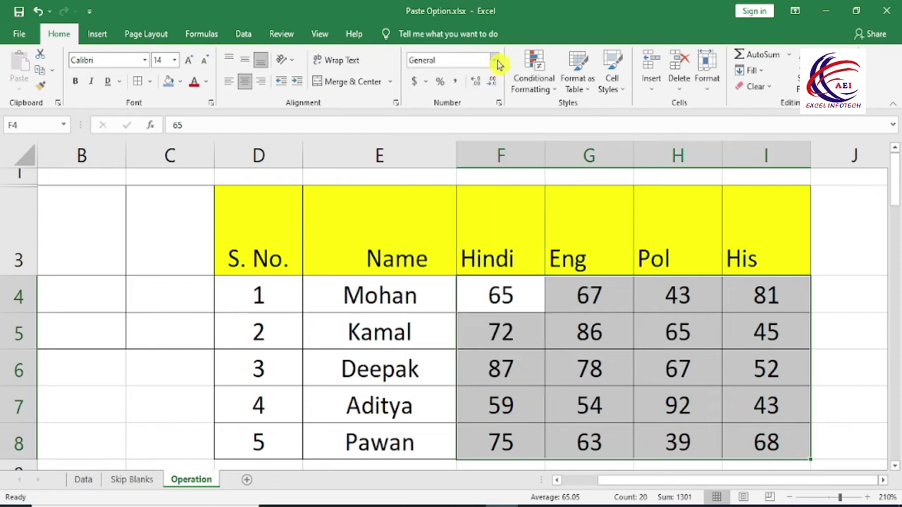
pyautogui.click(495, 62)
pyautogui.click(453, 114)
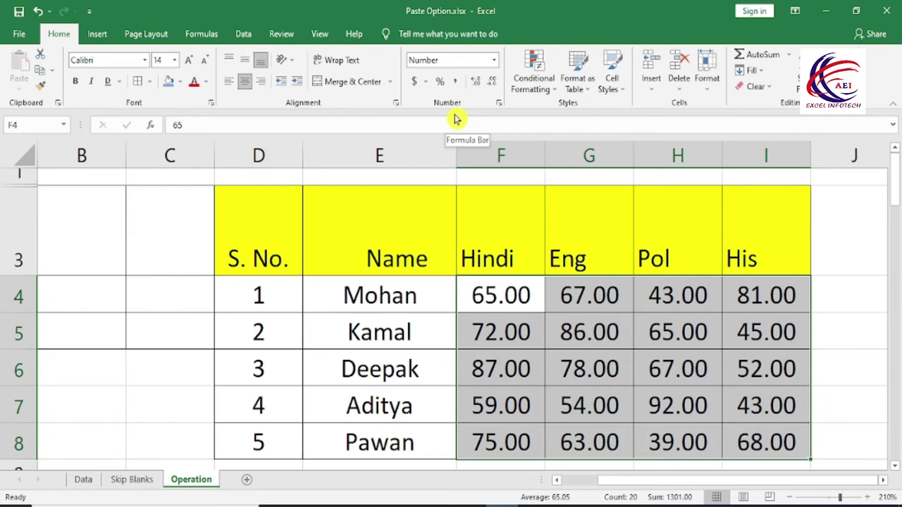
# - Switch the marks to Currency format, showing values like $65.00
pyautogui.click(494, 61)
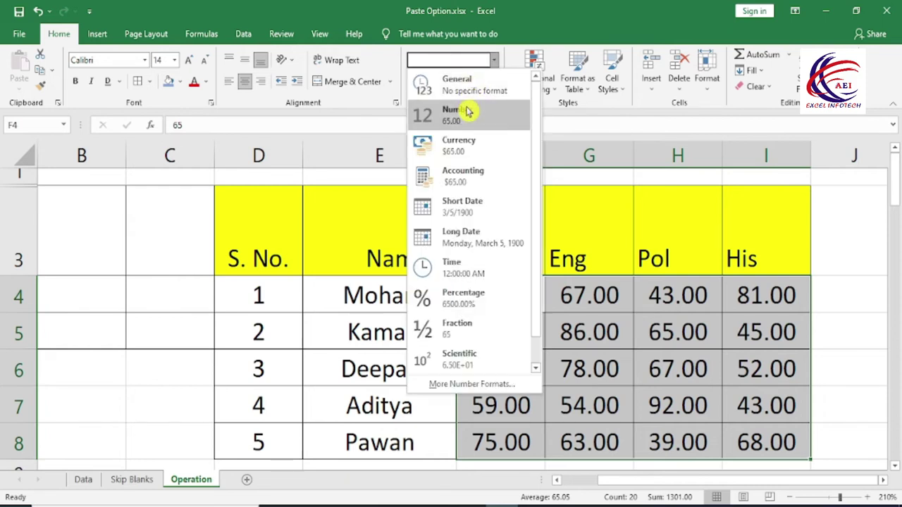
pyautogui.click(475, 150)
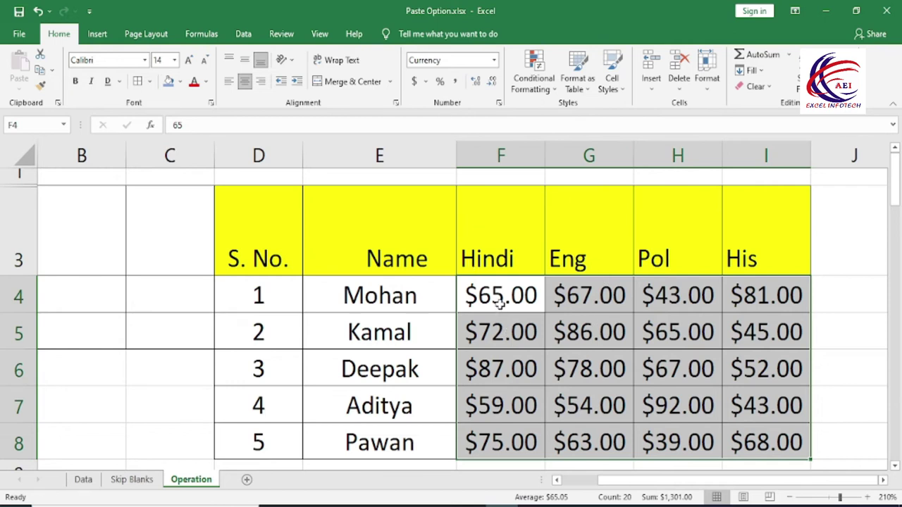
pyautogui.click(427, 83)
pyautogui.click(425, 81)
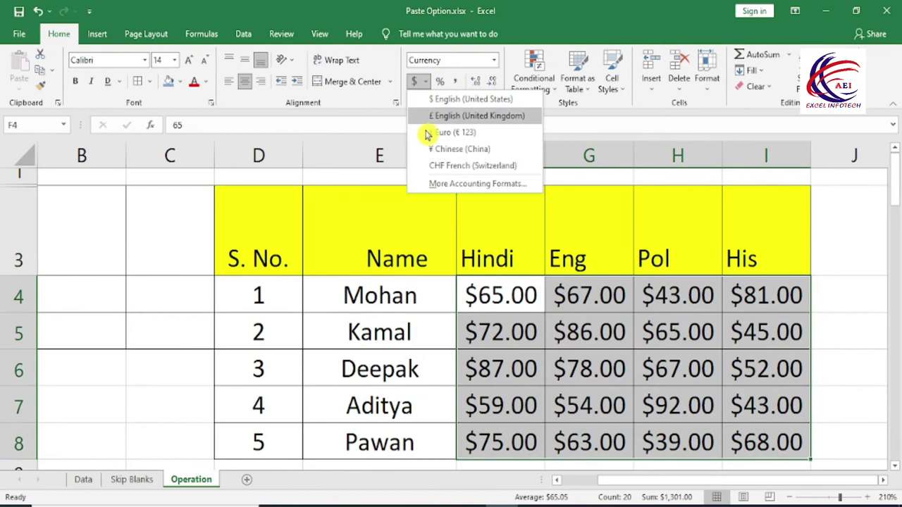
pyautogui.click(457, 184)
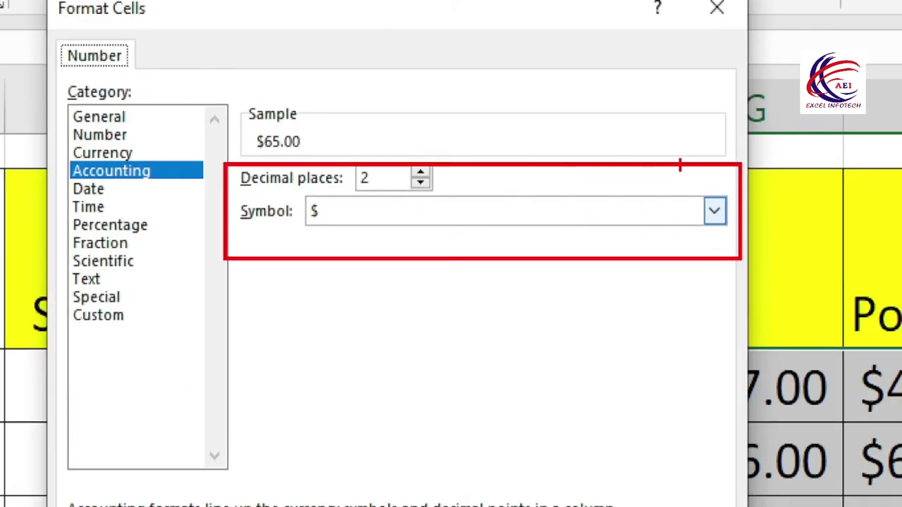
pyautogui.moveTo(681, 166); pyautogui.dragTo(743, 244)
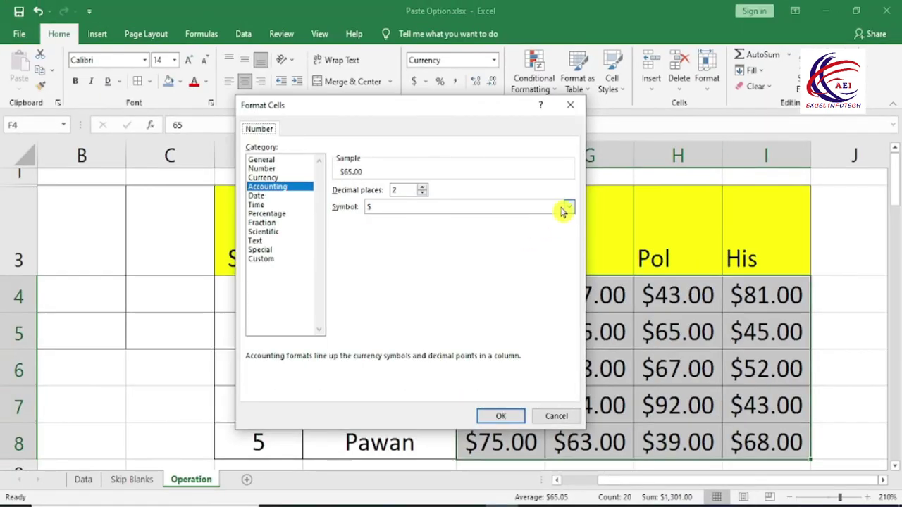
pyautogui.click(568, 206)
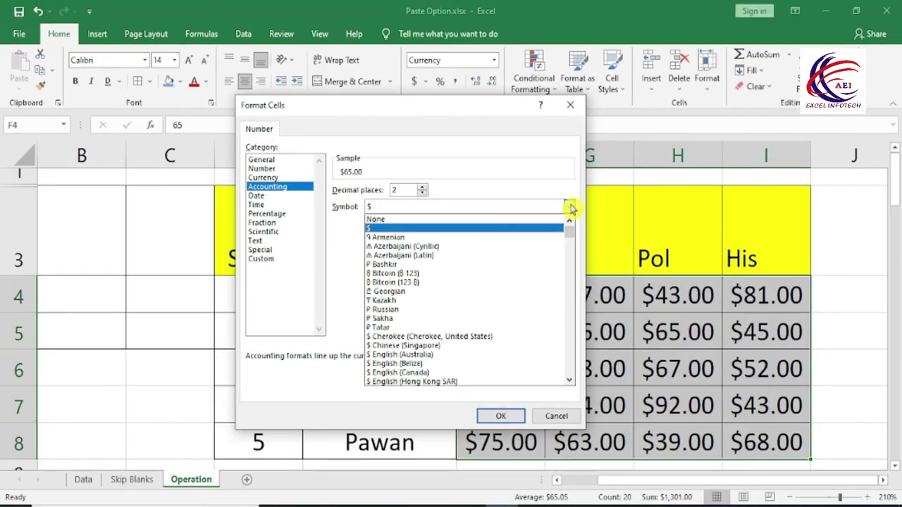
pyautogui.moveTo(569, 232); pyautogui.dragTo(572, 253)
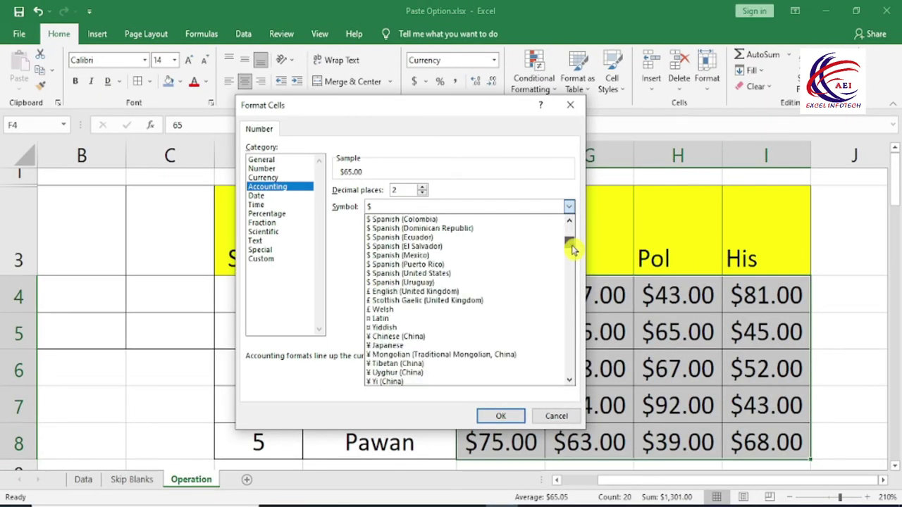
pyautogui.scroll(-1, 572, 254)
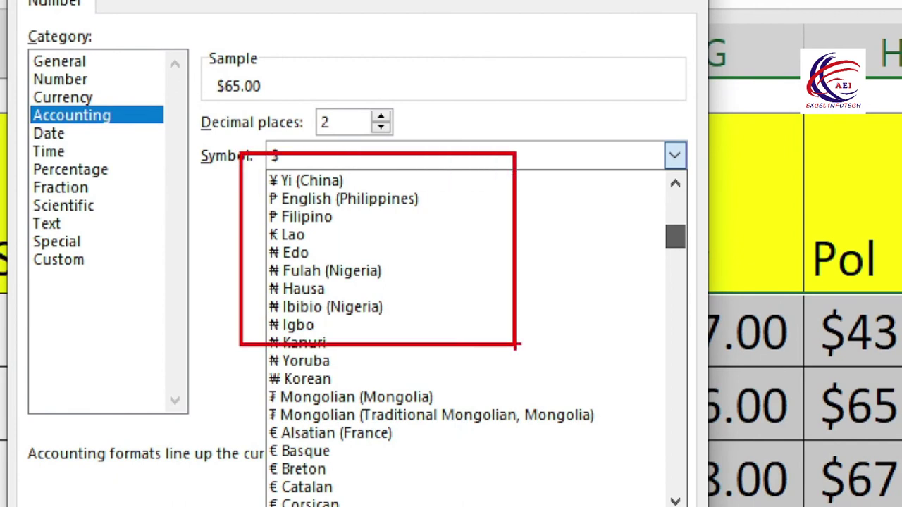
pyautogui.press('Escape')
pyautogui.press('Escape')
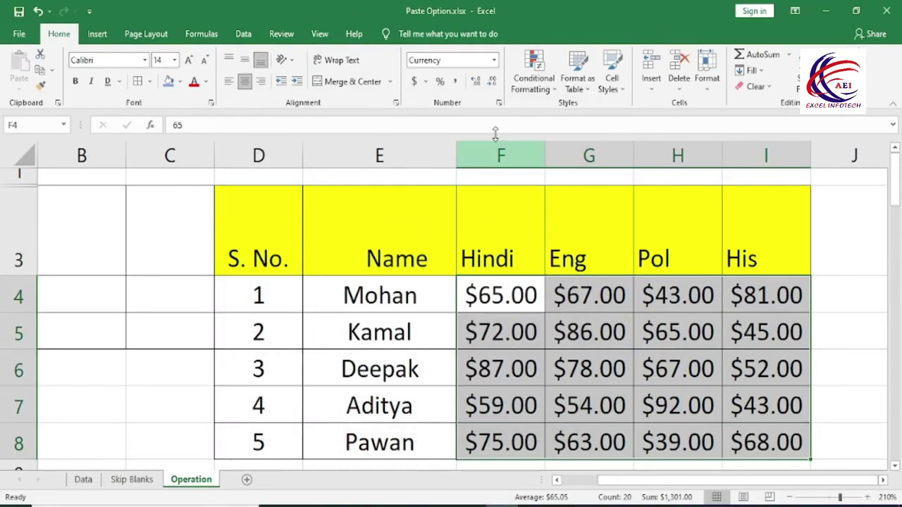
# - Try Accounting, then Short Date, then Long Date formats on the marks
pyautogui.click(494, 60)
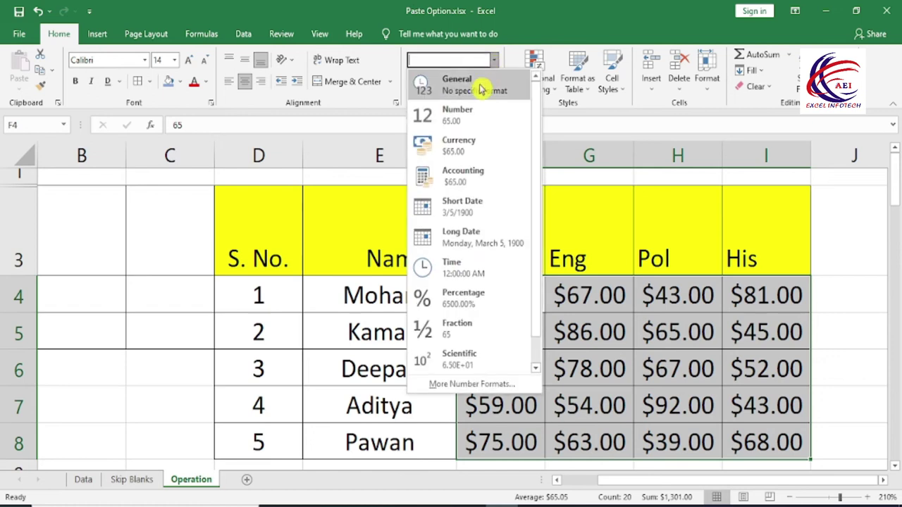
pyautogui.click(472, 176)
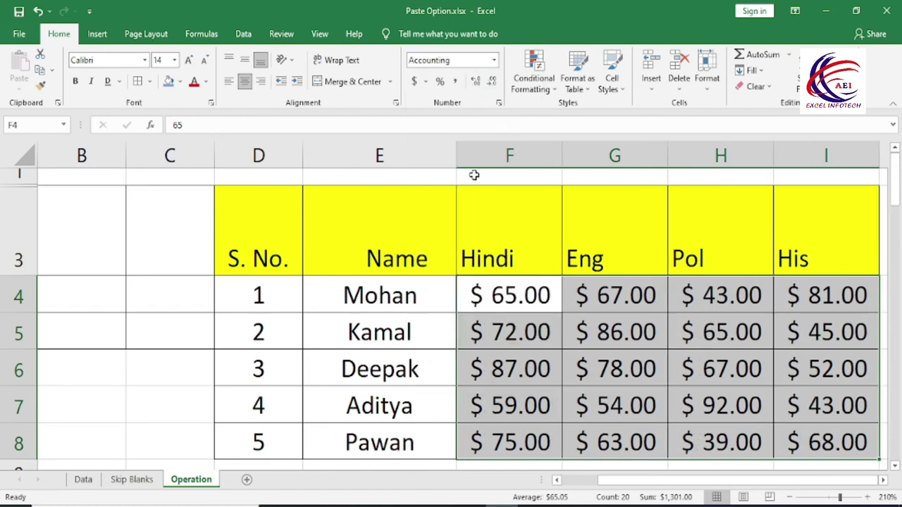
pyautogui.click(493, 60)
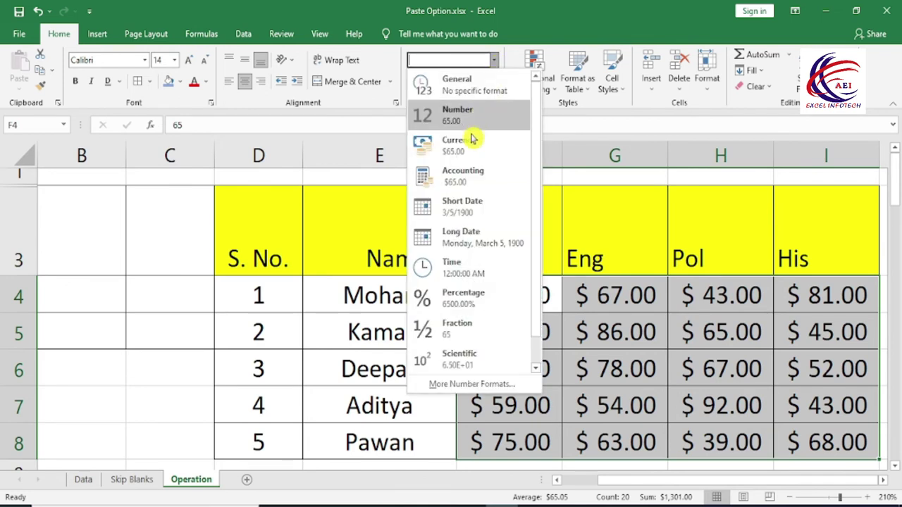
pyautogui.click(485, 207)
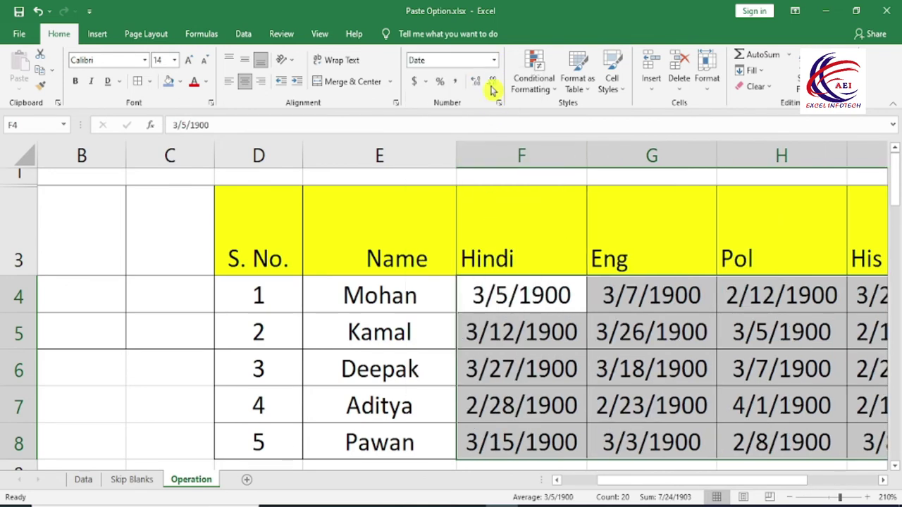
pyautogui.click(495, 60)
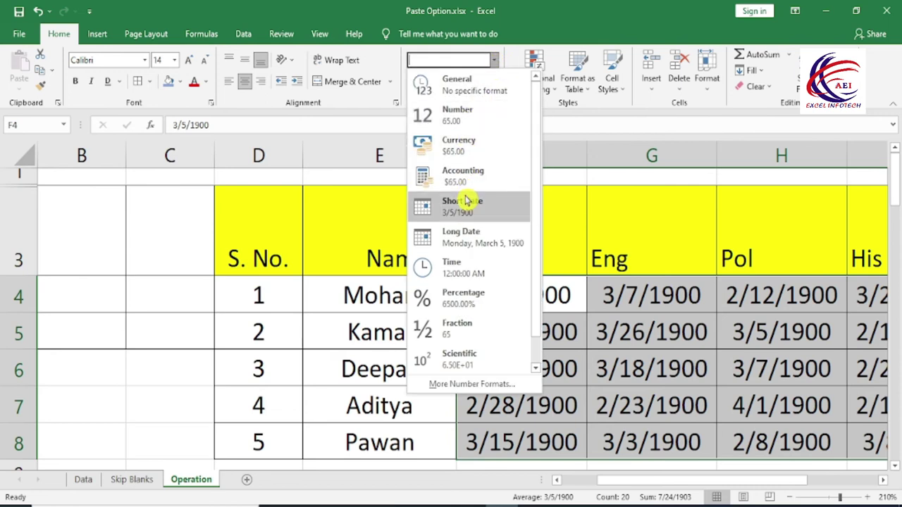
pyautogui.click(494, 238)
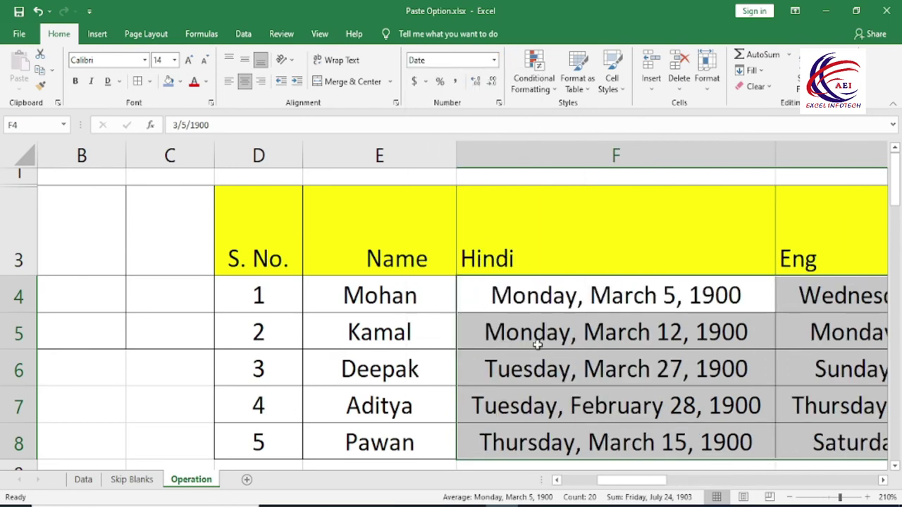
# - Switch the marks to Time format, so every cell reads 12:00:00 AM
pyautogui.moveTo(618, 482); pyautogui.dragTo(694, 495)
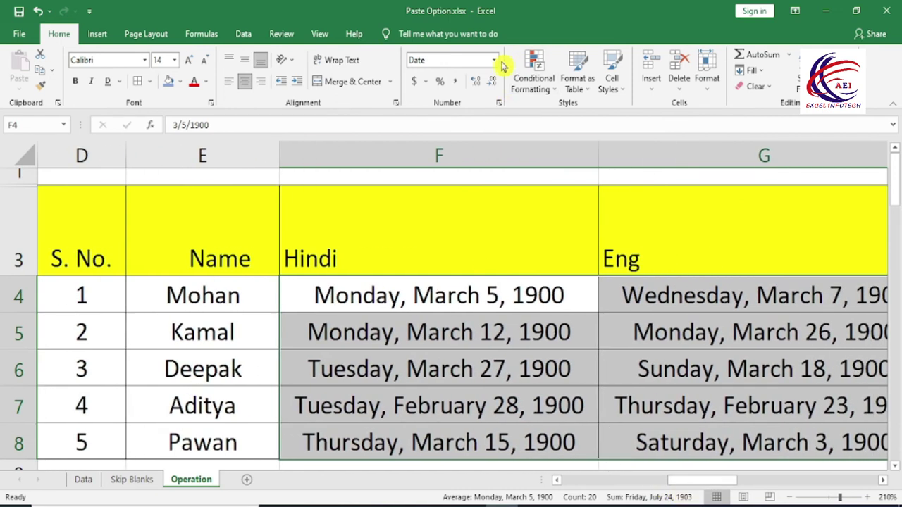
pyautogui.click(495, 65)
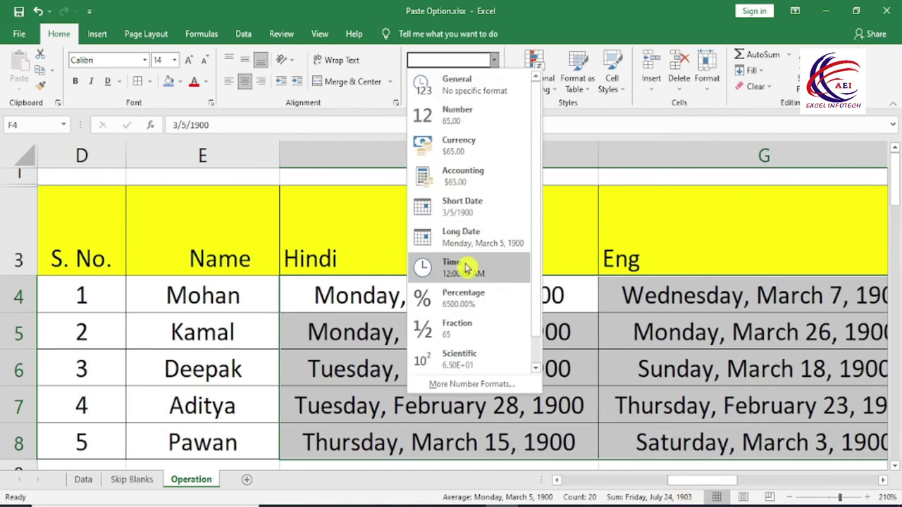
pyautogui.click(466, 266)
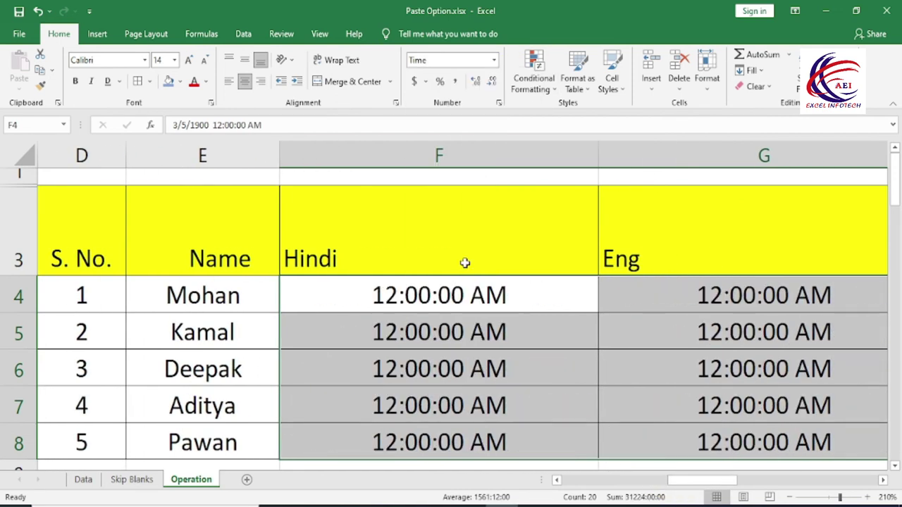
pyautogui.click(495, 62)
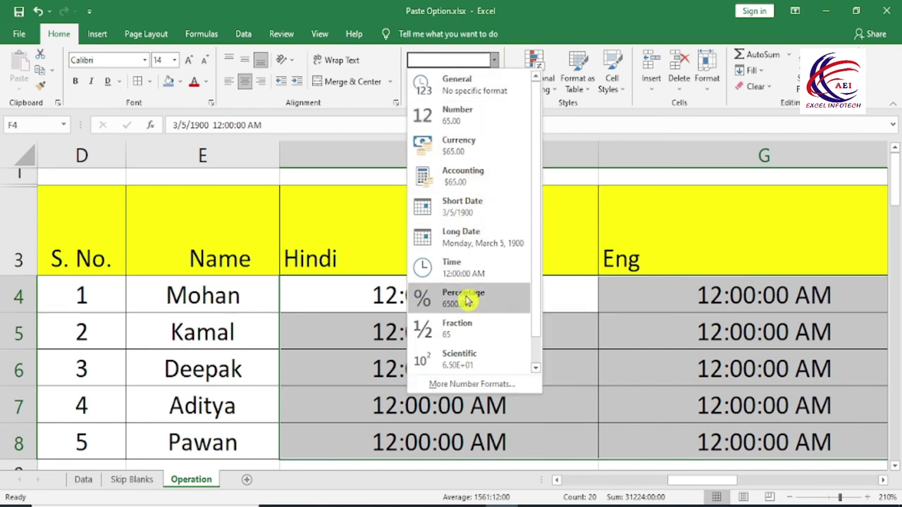
# - Show the marks as percentages, then as fractions
pyautogui.click(465, 297)
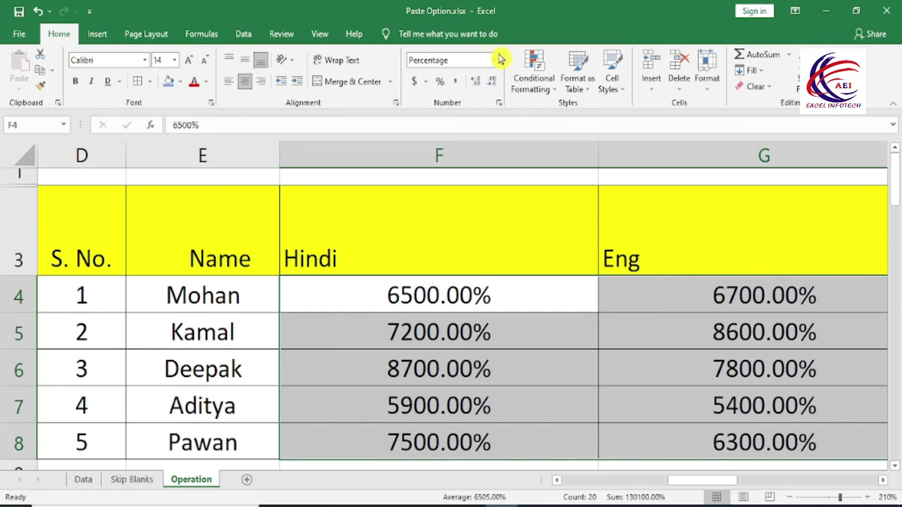
pyautogui.click(495, 62)
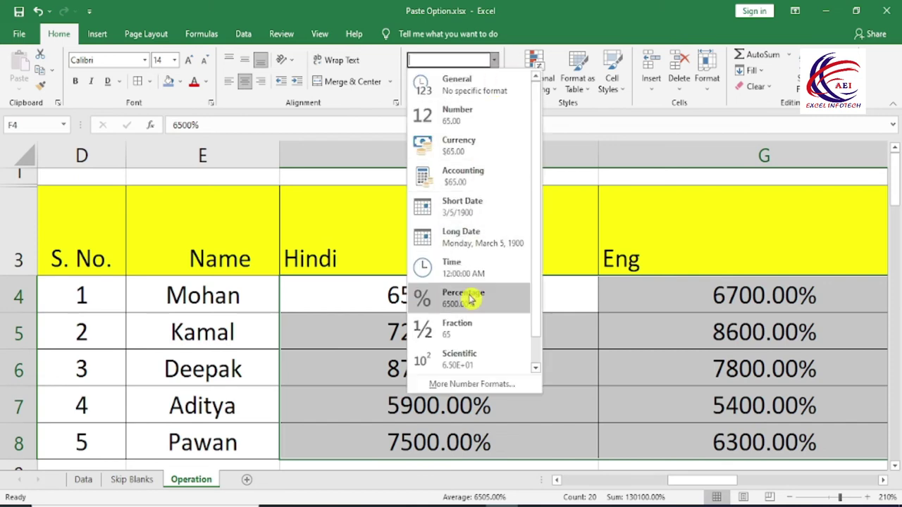
pyautogui.click(491, 335)
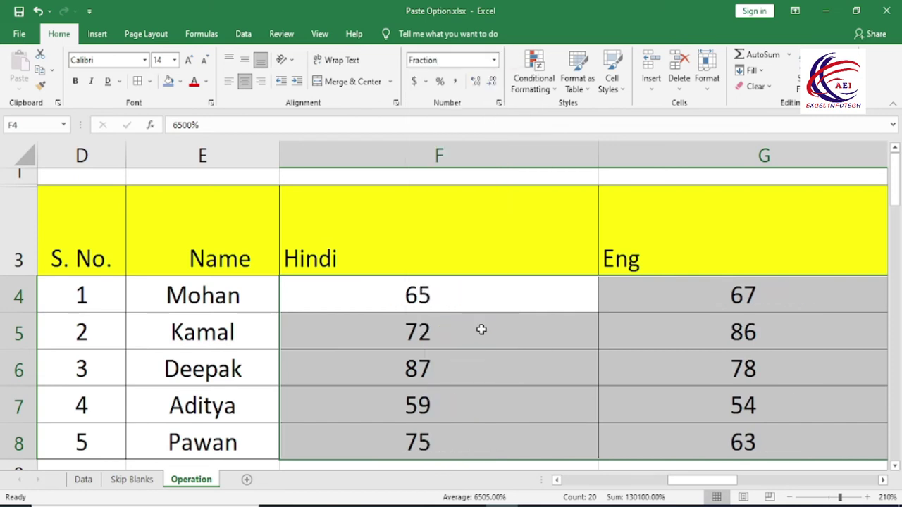
pyautogui.scroll(-1, 448, 357)
pyautogui.scroll(-2, 448, 357)
pyautogui.scroll(3, 447, 358)
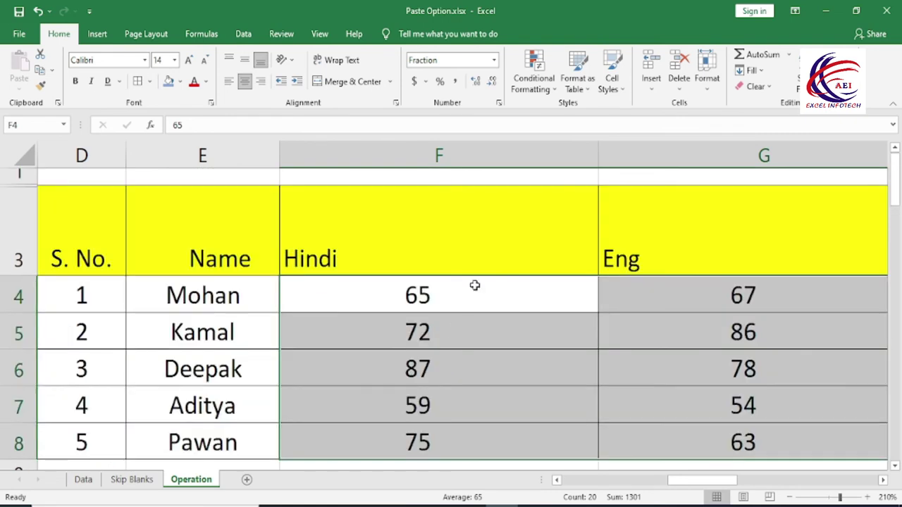
# - Try Scientific format, then set the marks to Text so they read 65, 72, 87
pyautogui.click(495, 61)
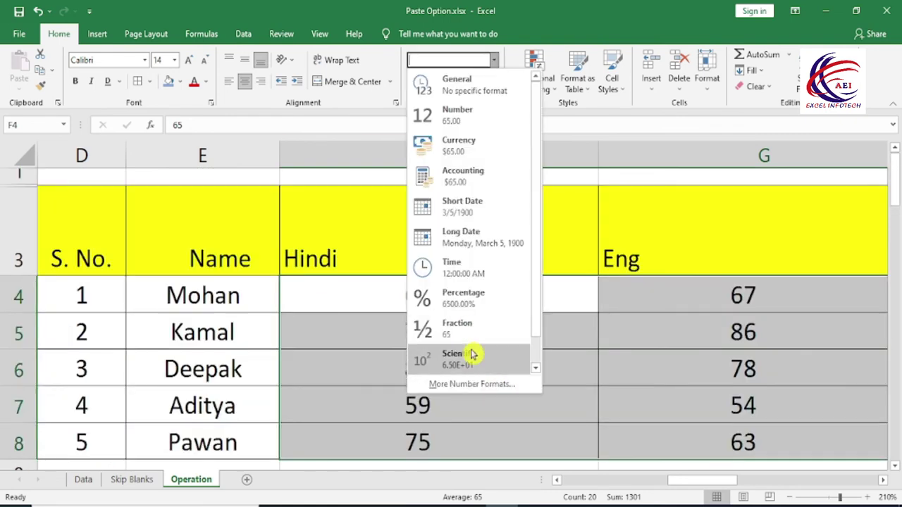
pyautogui.click(485, 363)
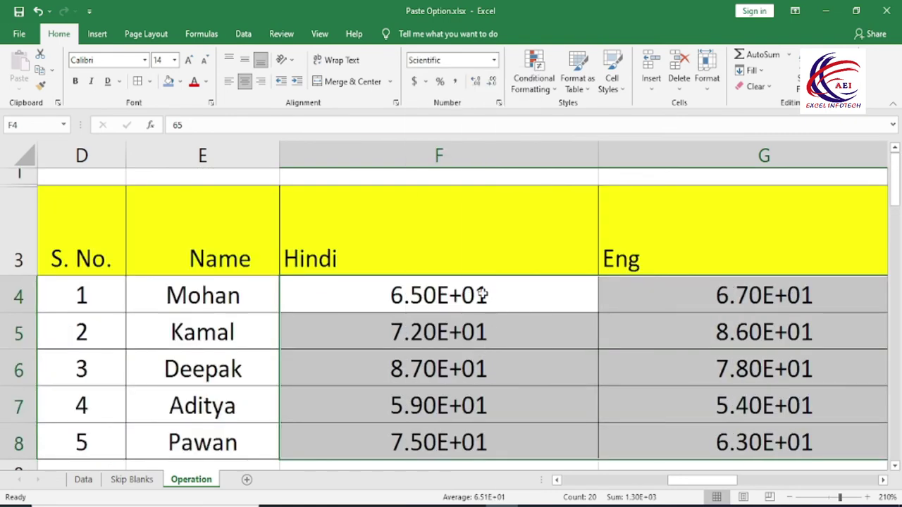
pyautogui.click(494, 60)
pyautogui.scroll(-1, 507, 282)
pyautogui.scroll(1, 459, 313)
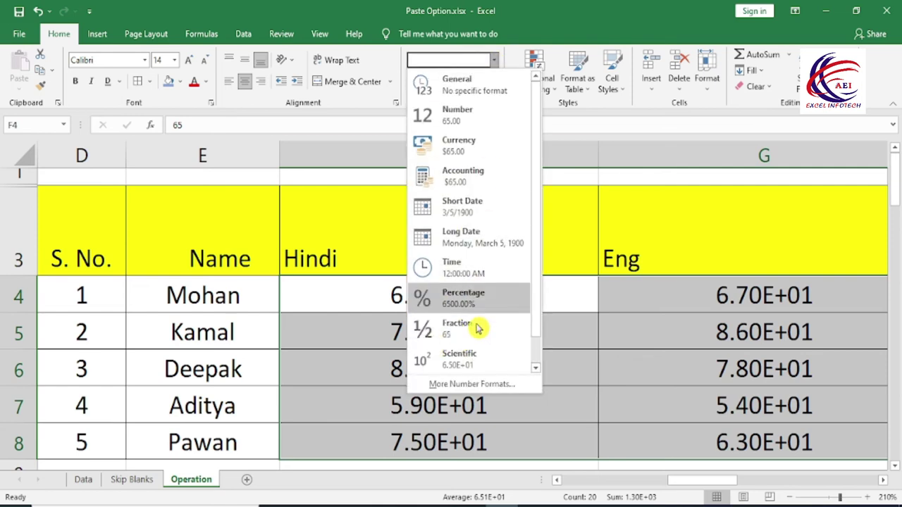
pyautogui.scroll(-1, 460, 324)
pyautogui.click(461, 360)
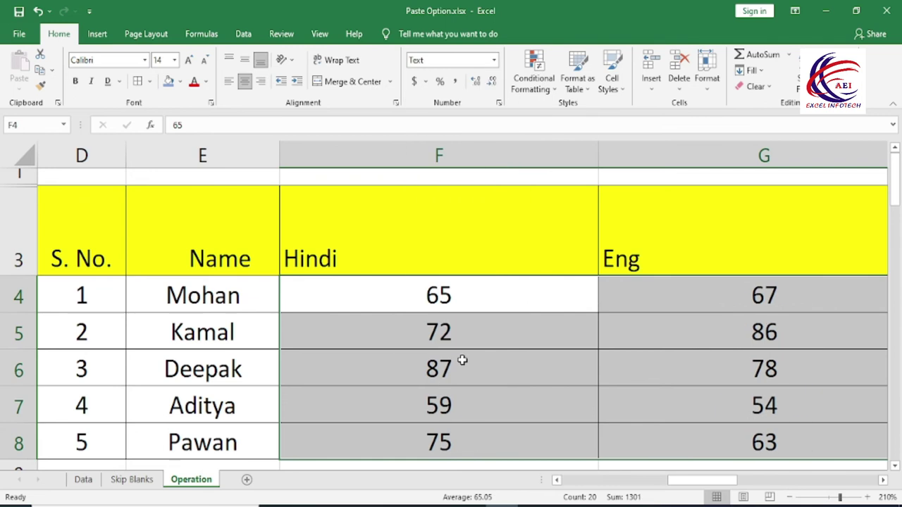
pyautogui.click(494, 61)
pyautogui.scroll(-1, 535, 312)
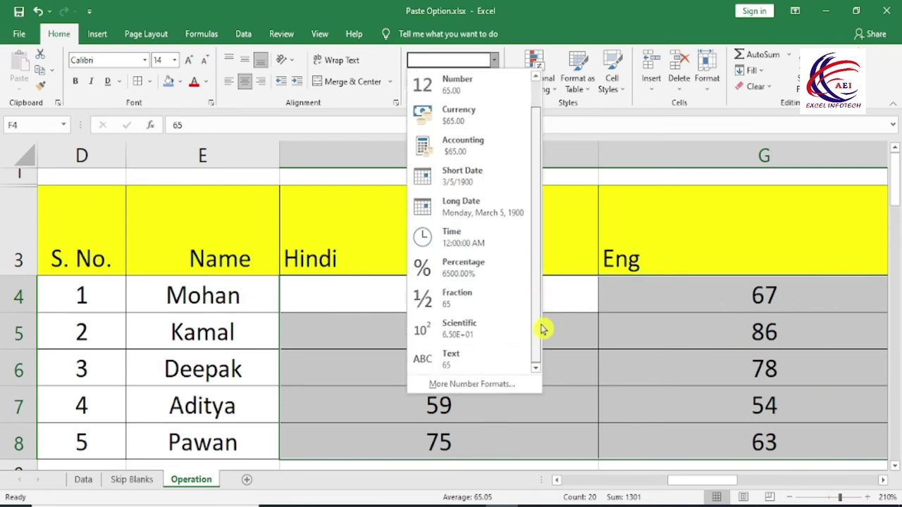
pyautogui.scroll(1, 539, 326)
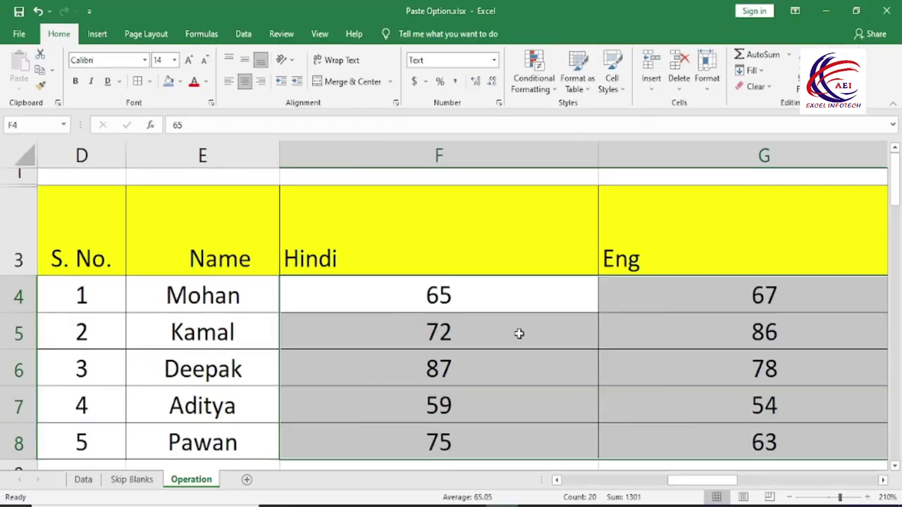
pyautogui.click(494, 60)
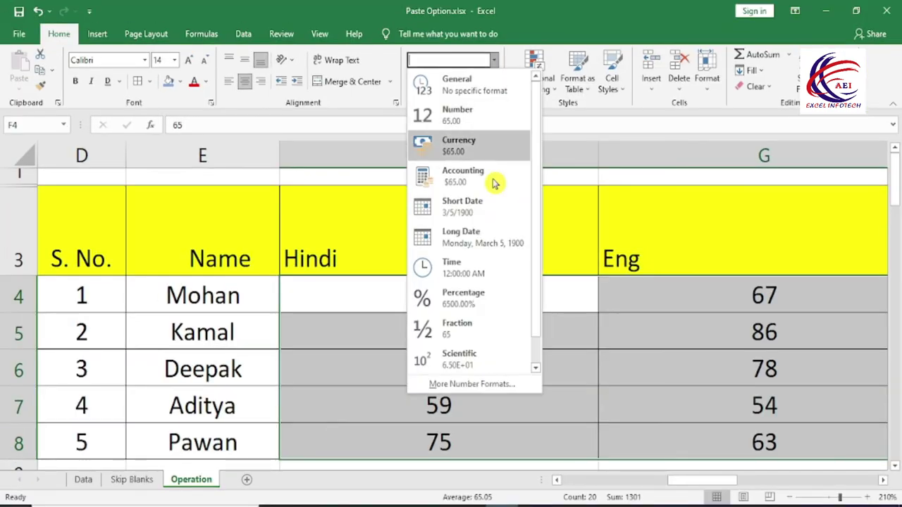
pyautogui.click(482, 385)
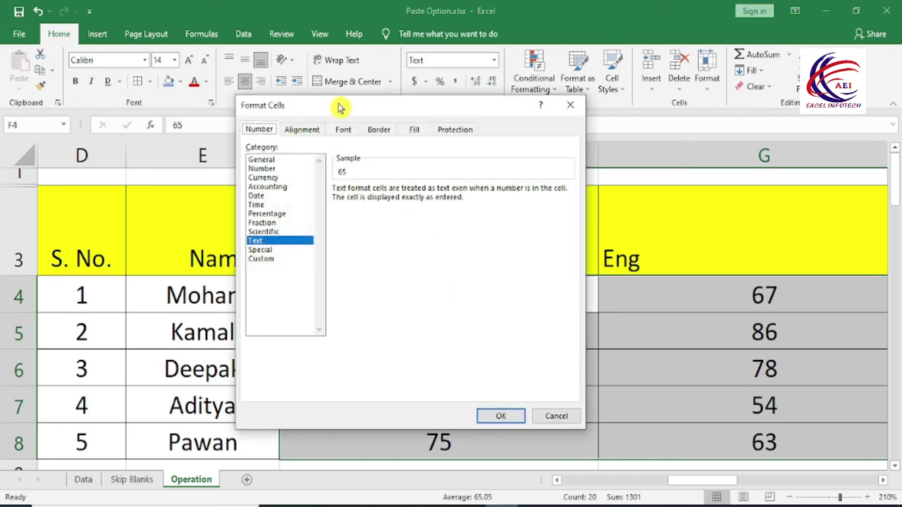
pyautogui.moveTo(341, 106); pyautogui.dragTo(420, 89)
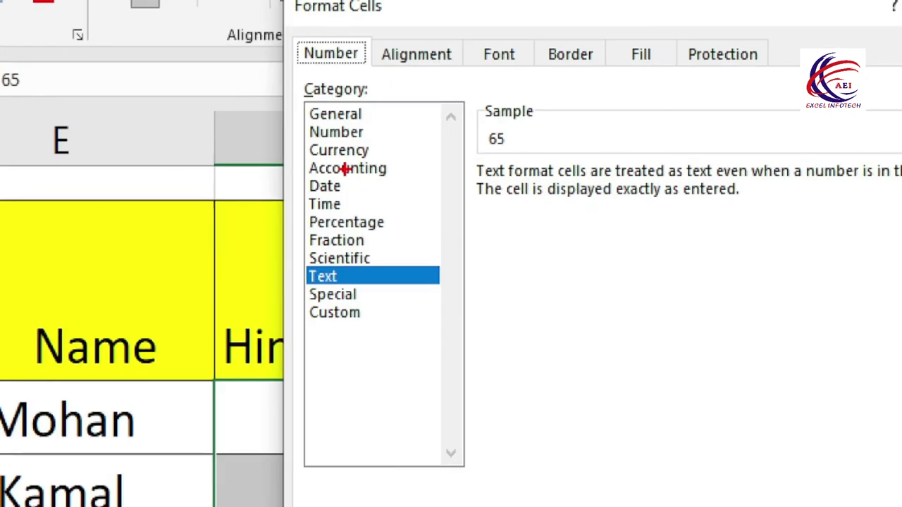
pyautogui.moveTo(382, 150); pyautogui.dragTo(406, 136)
pyautogui.moveTo(381, 267); pyautogui.dragTo(424, 238)
pyautogui.moveTo(385, 290); pyautogui.dragTo(424, 273)
pyautogui.moveTo(386, 315); pyautogui.dragTo(423, 301)
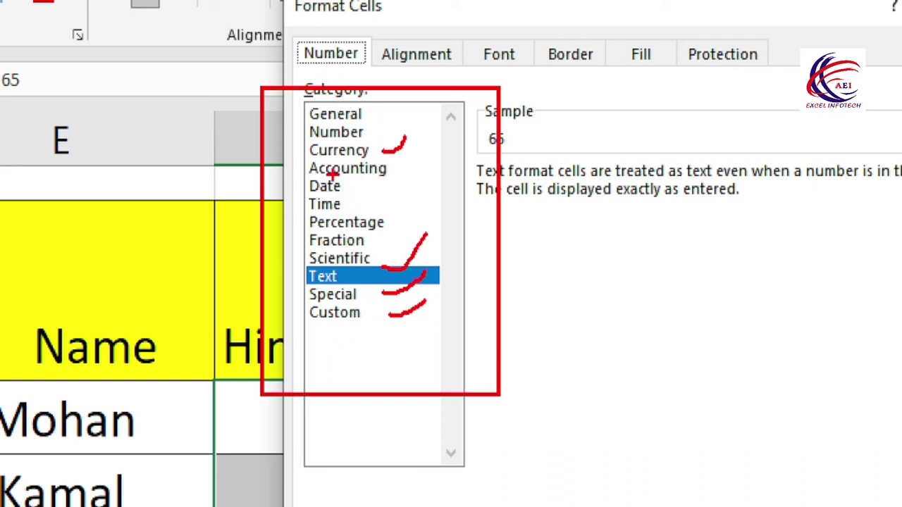
pyautogui.moveTo(289, 92); pyautogui.dragTo(408, 344)
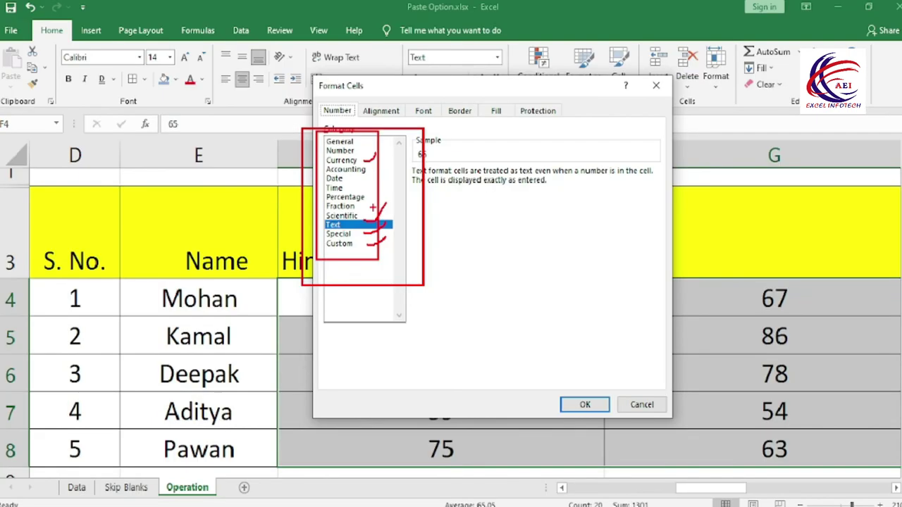
pyautogui.press('Return')
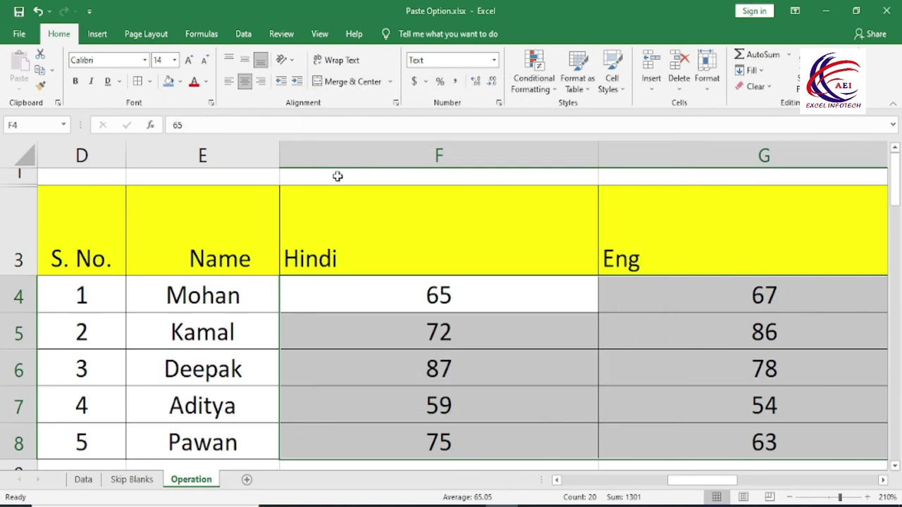
# - Apply Percent Style, then Comma Style so the Hindi marks read 65.00, 72.00, 87.00
pyautogui.click(440, 88)
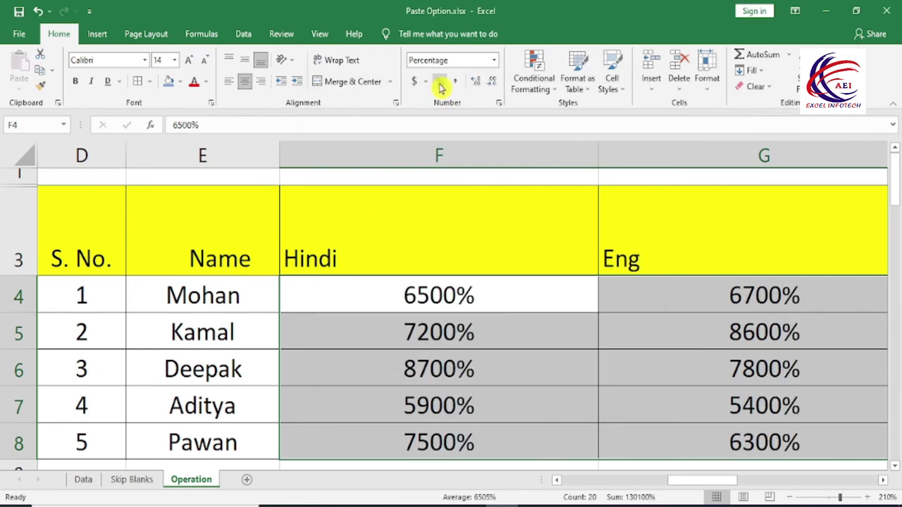
pyautogui.click(493, 62)
pyautogui.click(556, 158)
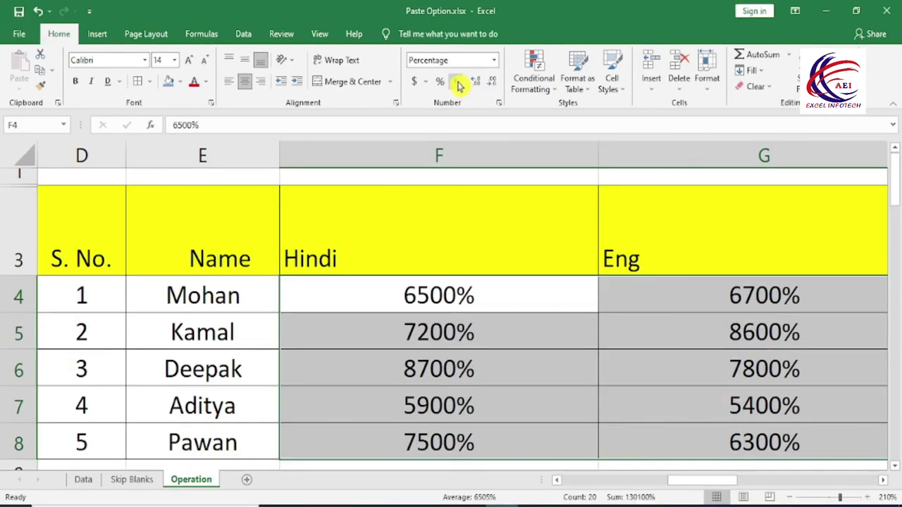
pyautogui.click(456, 83)
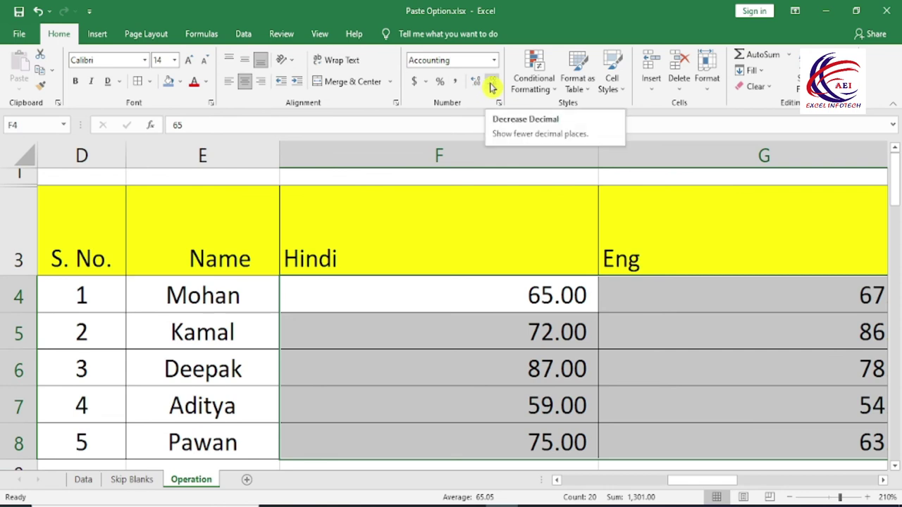
# - Remove both decimal places from the marks, then add many decimal places back
pyautogui.click(491, 86)
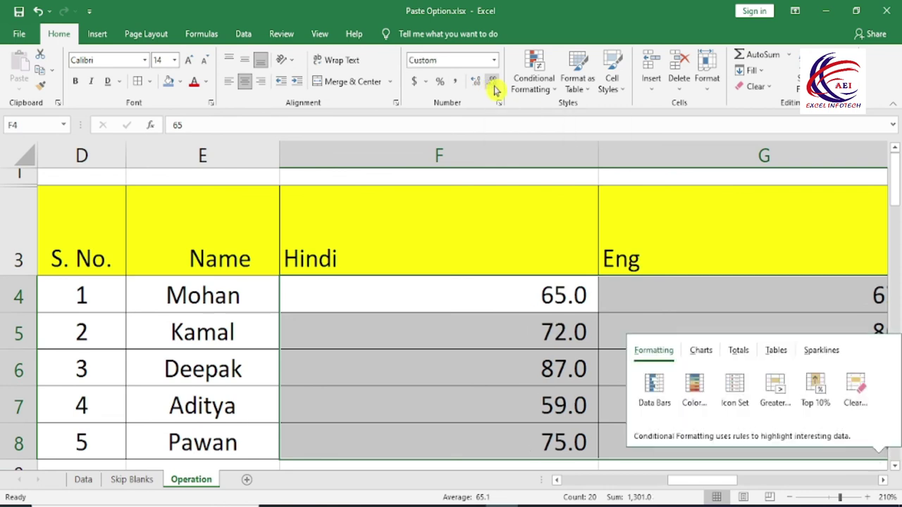
pyautogui.click(493, 87)
pyautogui.click(479, 85)
pyautogui.click(479, 84)
pyautogui.click(479, 84)
pyautogui.click(479, 85)
pyautogui.click(479, 84)
pyautogui.click(479, 85)
pyautogui.click(479, 84)
pyautogui.click(479, 84)
pyautogui.click(479, 84)
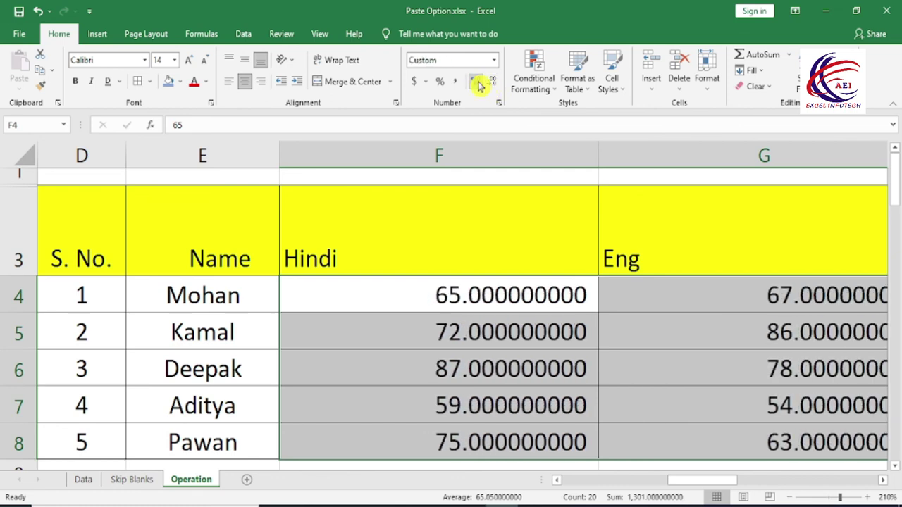
pyautogui.click(479, 84)
# - Reduce the marks back to two decimals, reading 65.00, 72.00, 87.00
pyautogui.click(494, 83)
pyautogui.click(493, 83)
pyautogui.click(494, 83)
pyautogui.click(493, 83)
pyautogui.click(493, 83)
pyautogui.click(493, 83)
pyautogui.click(493, 84)
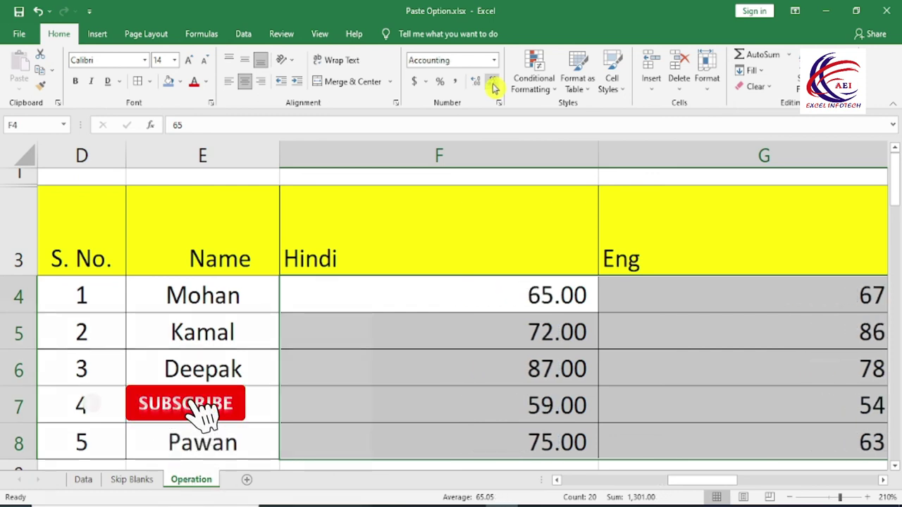